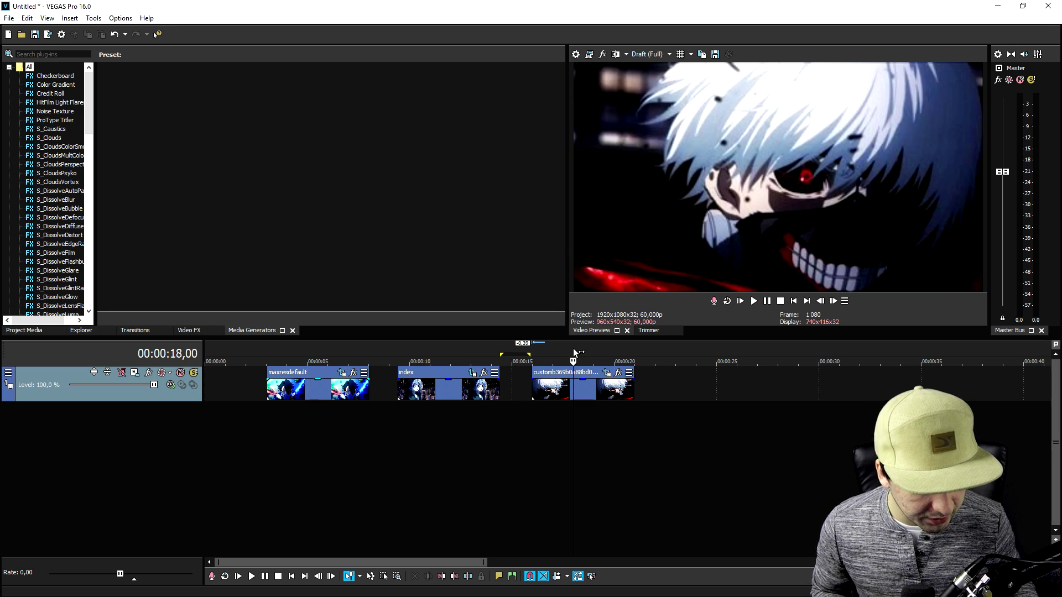
# - Move the maxresdefault, index and third image clips slightly earlier on the timeline, keeping gaps between them
pyautogui.press('space')
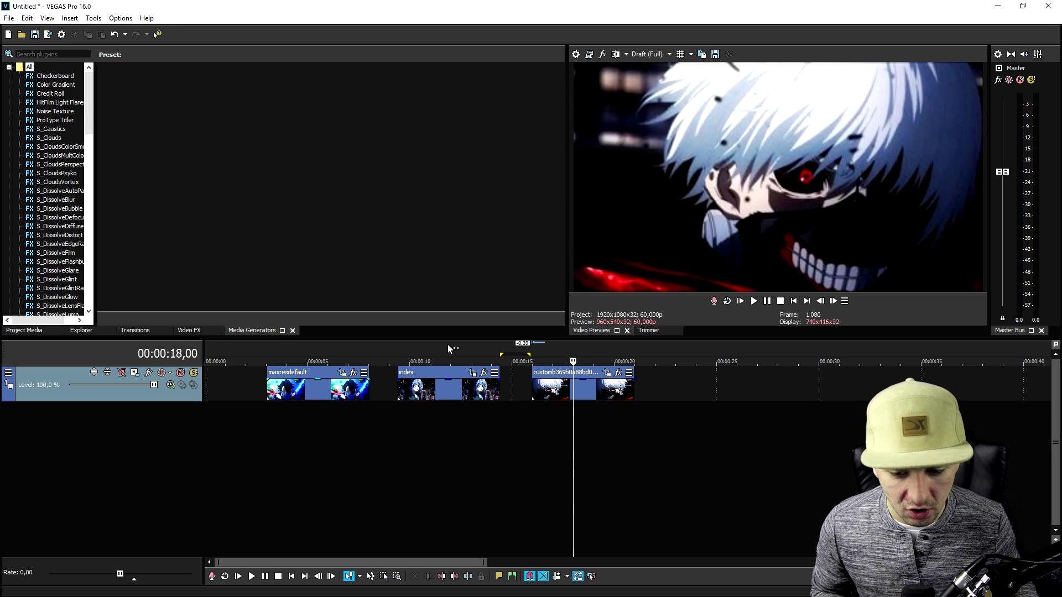
pyautogui.click(344, 352)
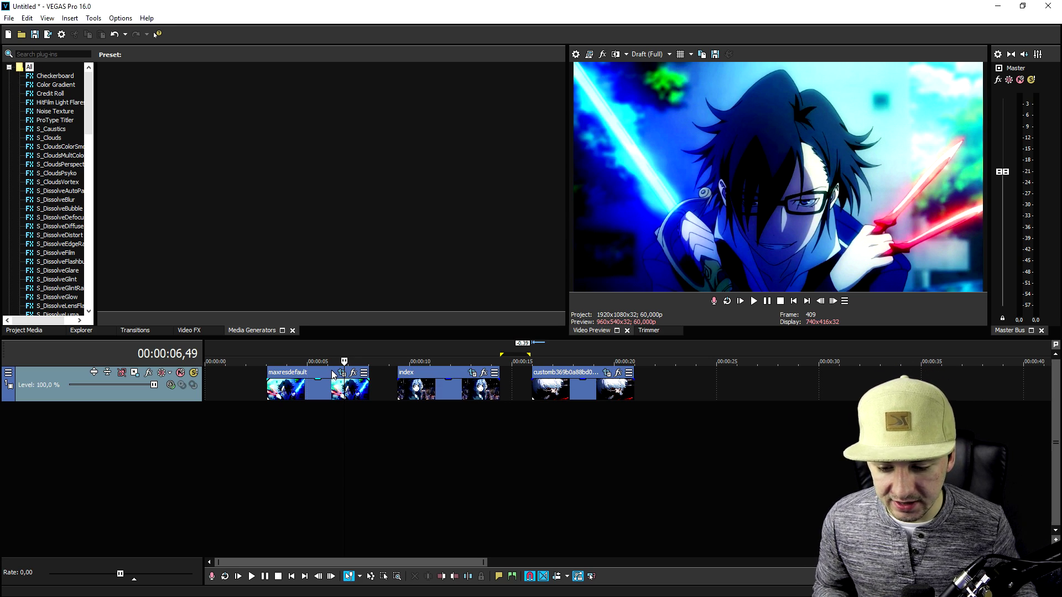
pyautogui.scroll(-2, 389, 395)
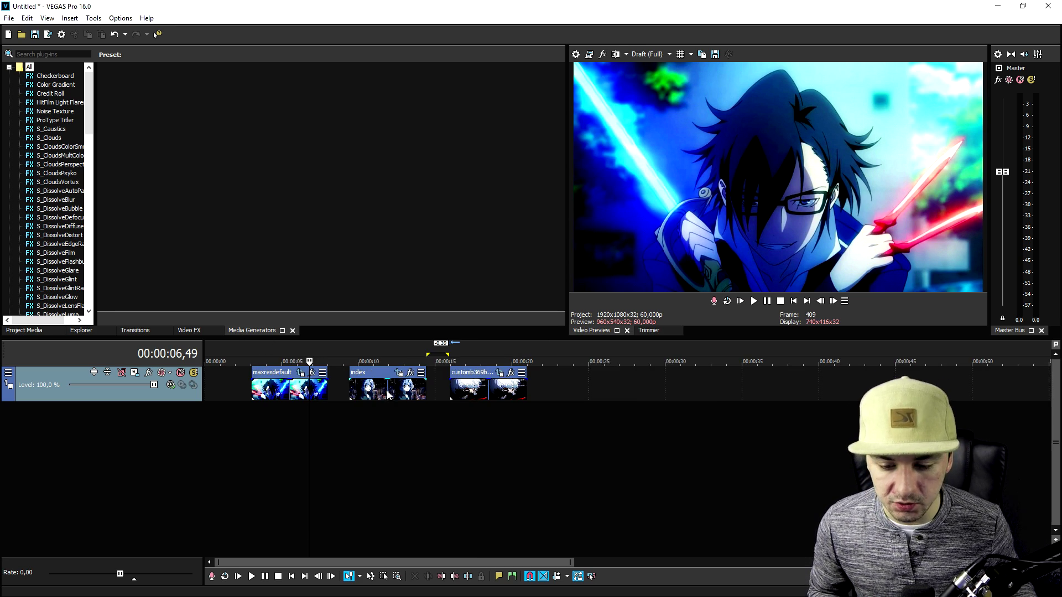
pyautogui.moveTo(295, 395); pyautogui.dragTo(281, 395)
pyautogui.moveTo(382, 395); pyautogui.dragTo(363, 395)
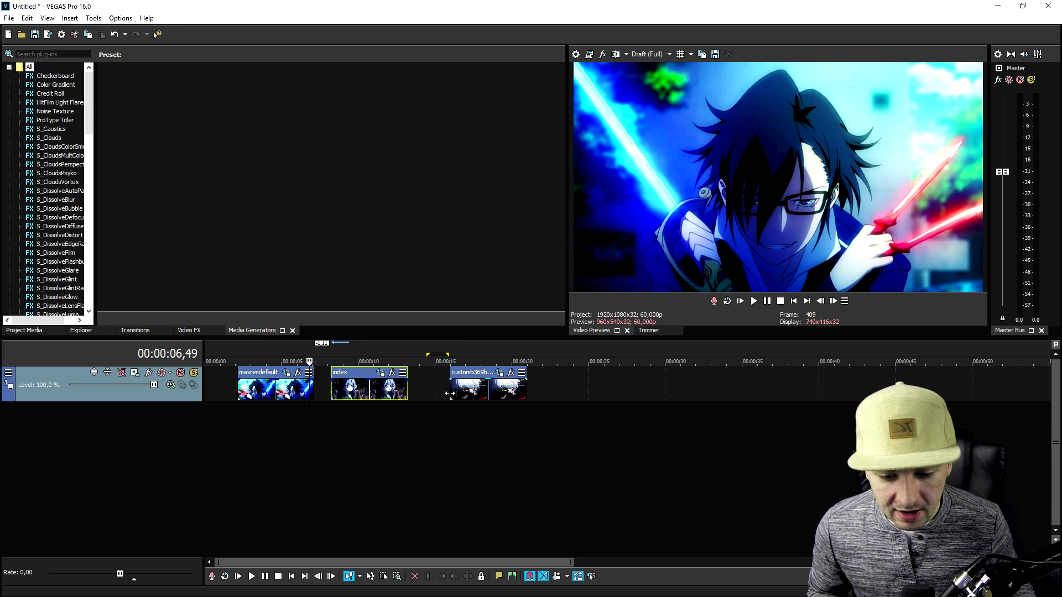
pyautogui.moveTo(462, 395); pyautogui.dragTo(442, 395)
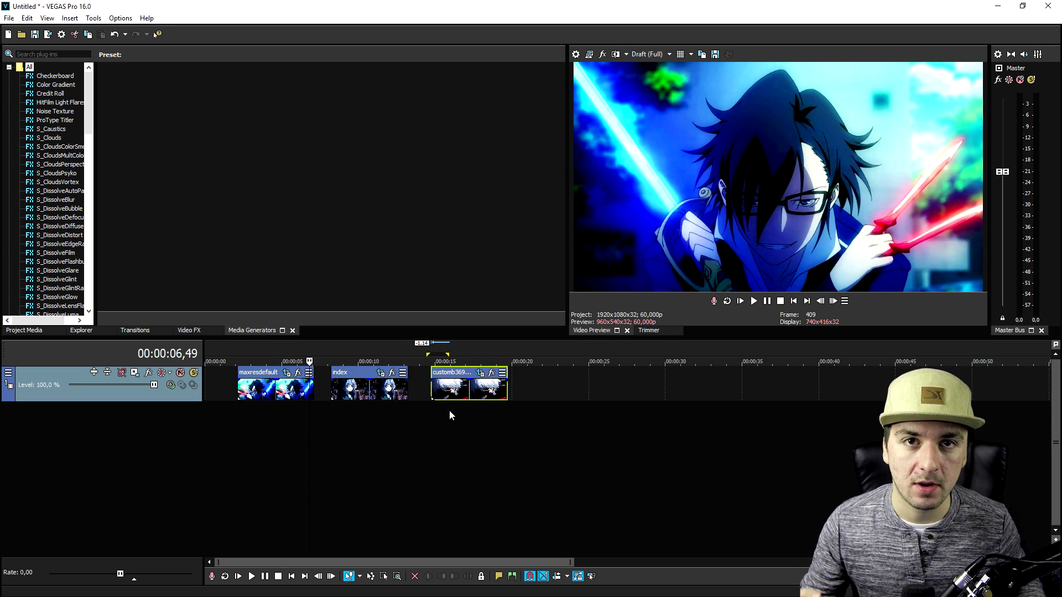
# - Move the index clip earlier by 1,07 so it starts exactly where the maxresdefault clip ends
pyautogui.hotkey('alt', 'Tab')
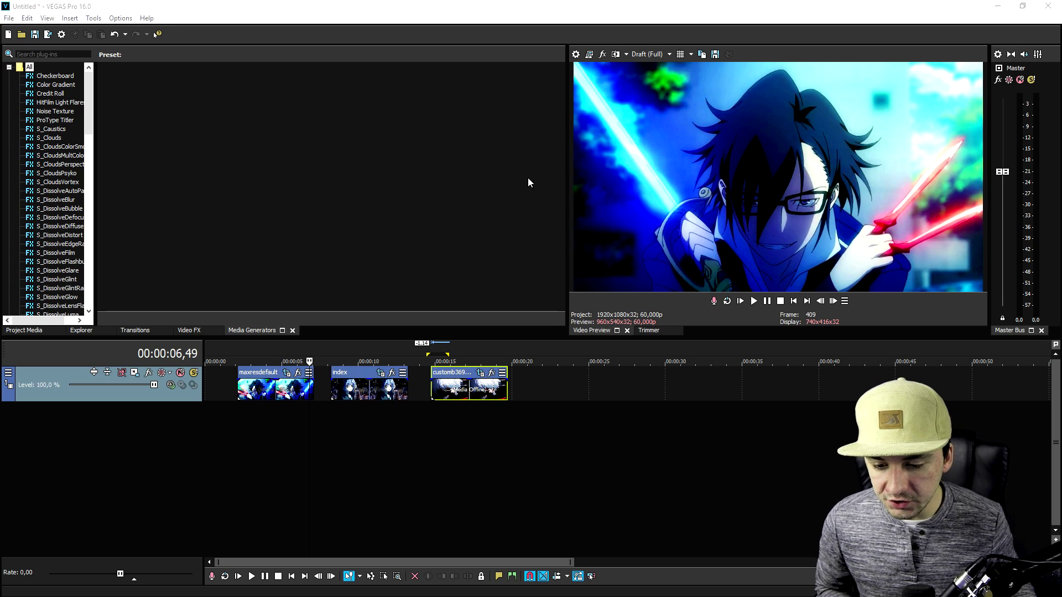
pyautogui.scroll(3, 464, 411)
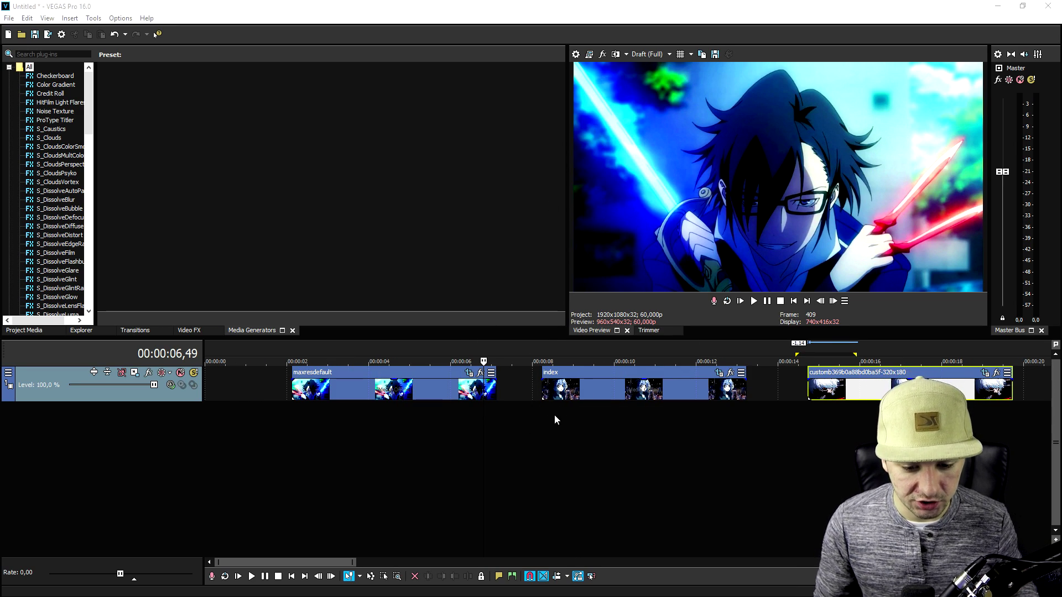
pyautogui.scroll(6, 556, 414)
pyautogui.scroll(-1, 556, 415)
pyautogui.scroll(-1, 703, 392)
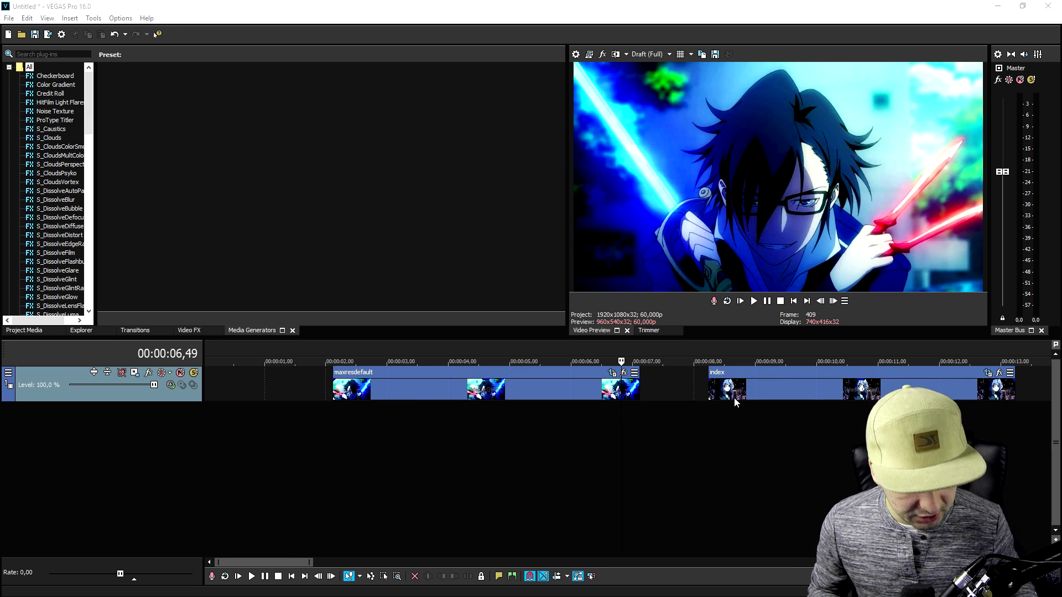
pyautogui.moveTo(733, 394); pyautogui.dragTo(663, 392)
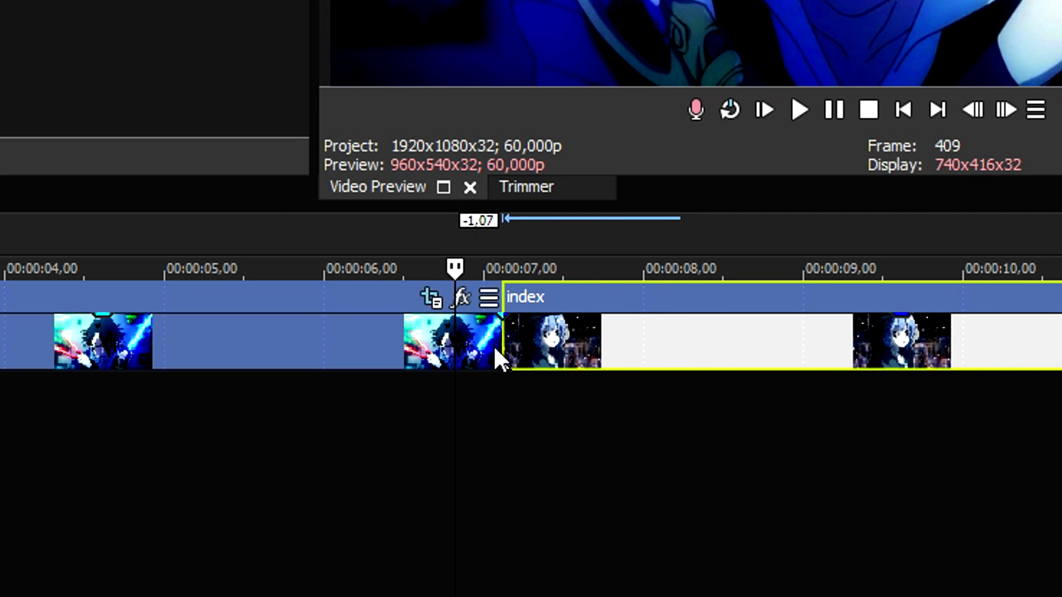
# - Split the maxresdefault clip at 00:00:07,02, five frames before its cut with the index clip
pyautogui.click(463, 349)
pyautogui.scroll(4, 561, 356)
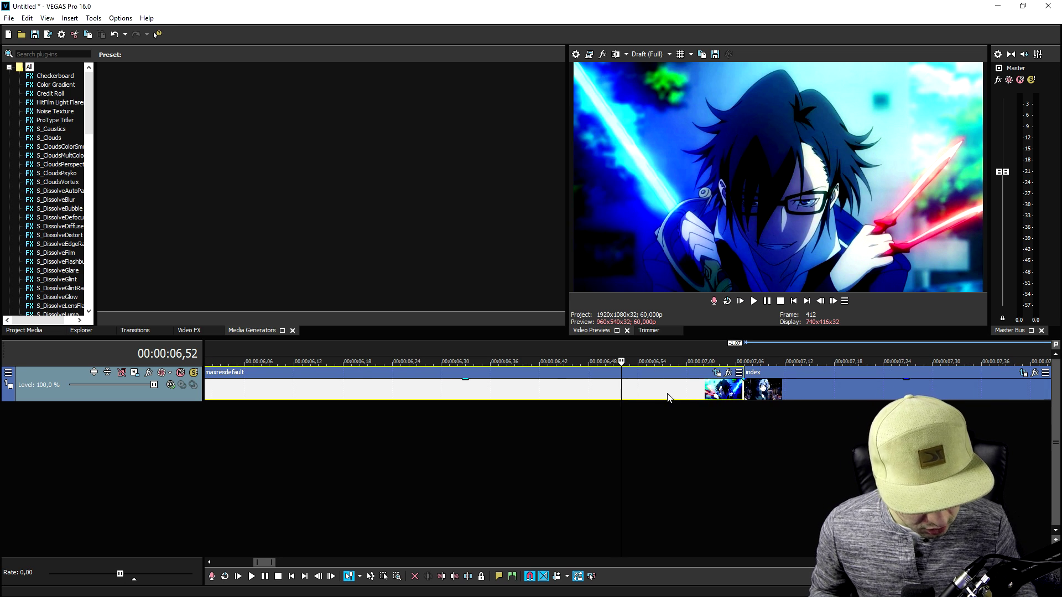
pyautogui.click(719, 393)
pyautogui.click(742, 393)
pyautogui.press('Left')
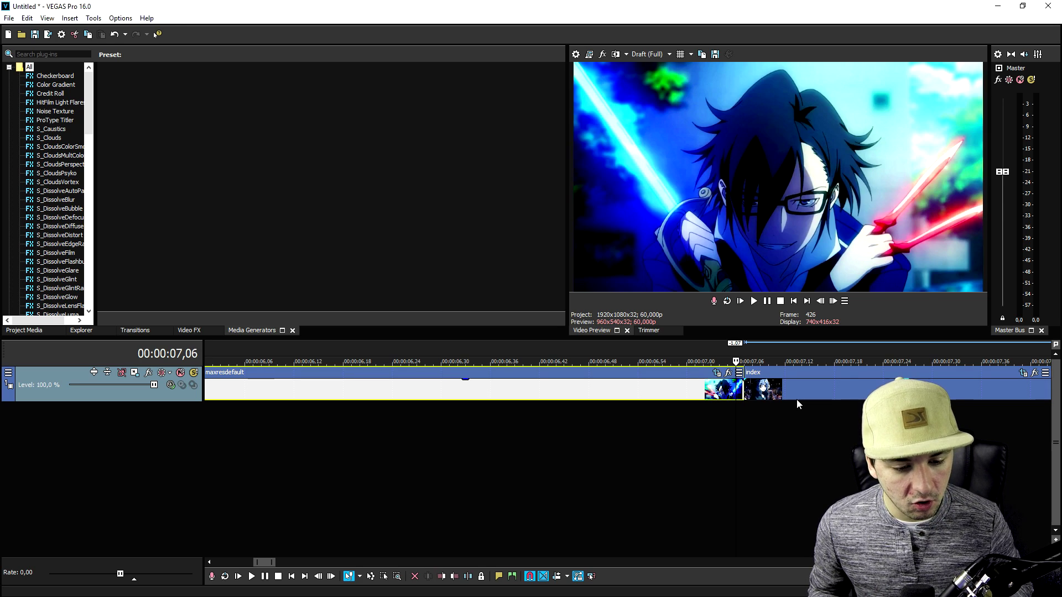
pyautogui.press('Left')
pyautogui.press('Left')
pyautogui.press('Left')
pyautogui.press('Left')
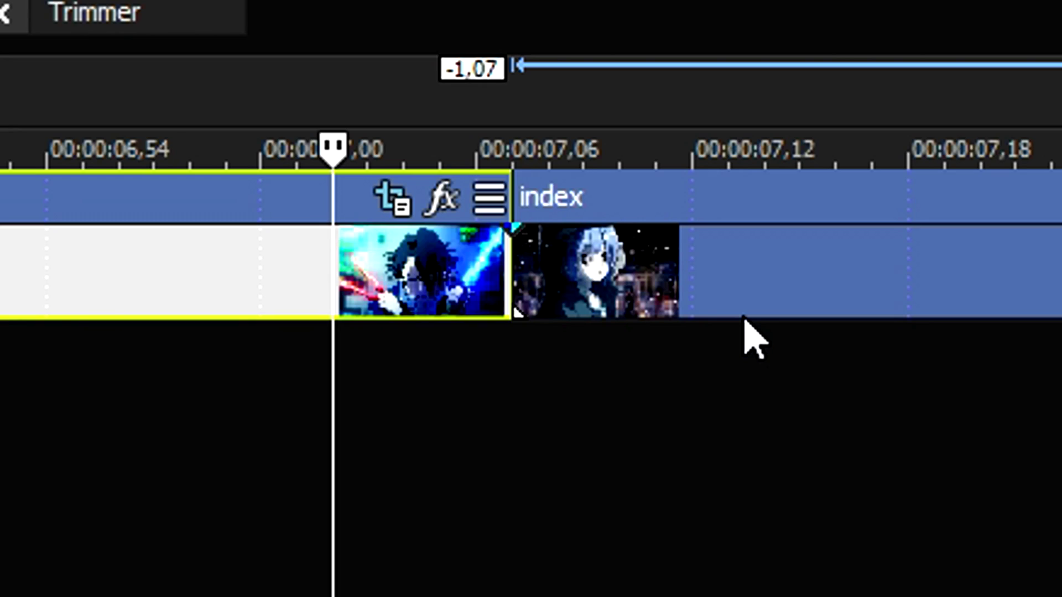
pyautogui.scroll(2, 774, 409)
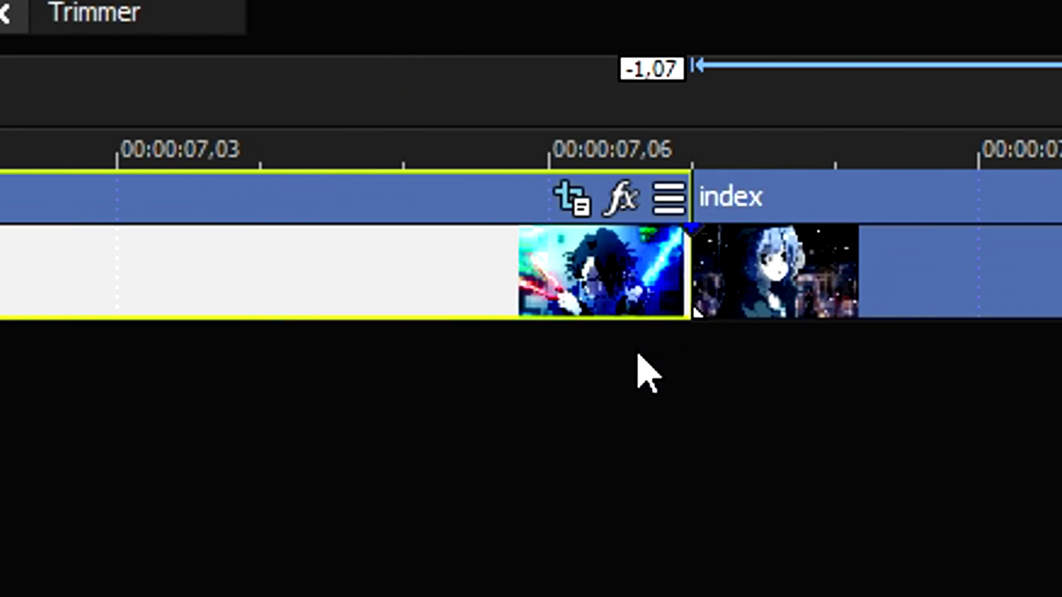
pyautogui.scroll(-2, 226, 295)
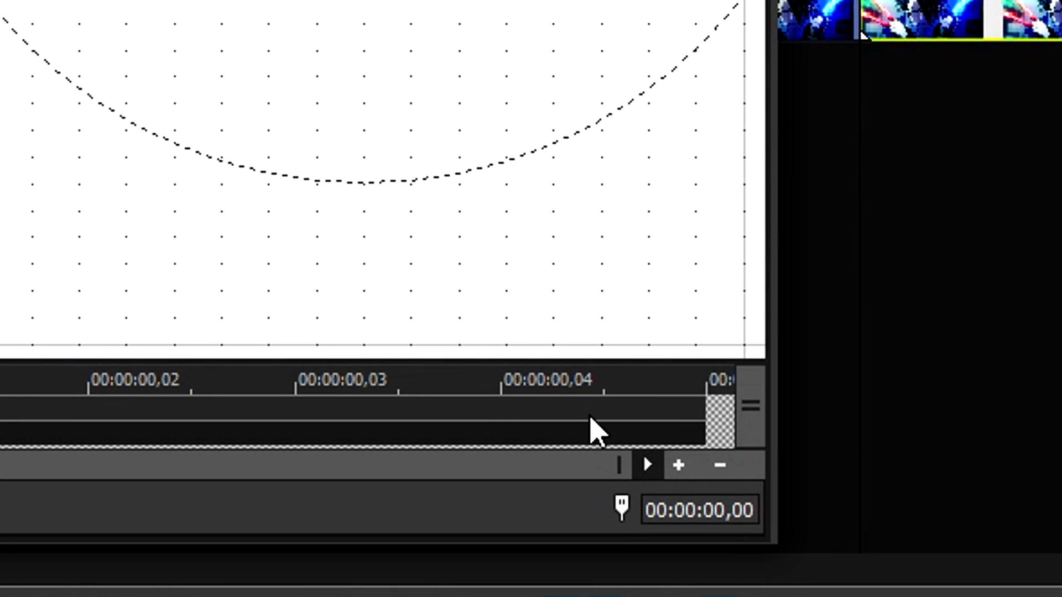
# - In the short maxresdefault piece's pan/crop, shrink the crop frame at 00:00:00,05 to a tiny central area and rotate it
pyautogui.click(618, 406)
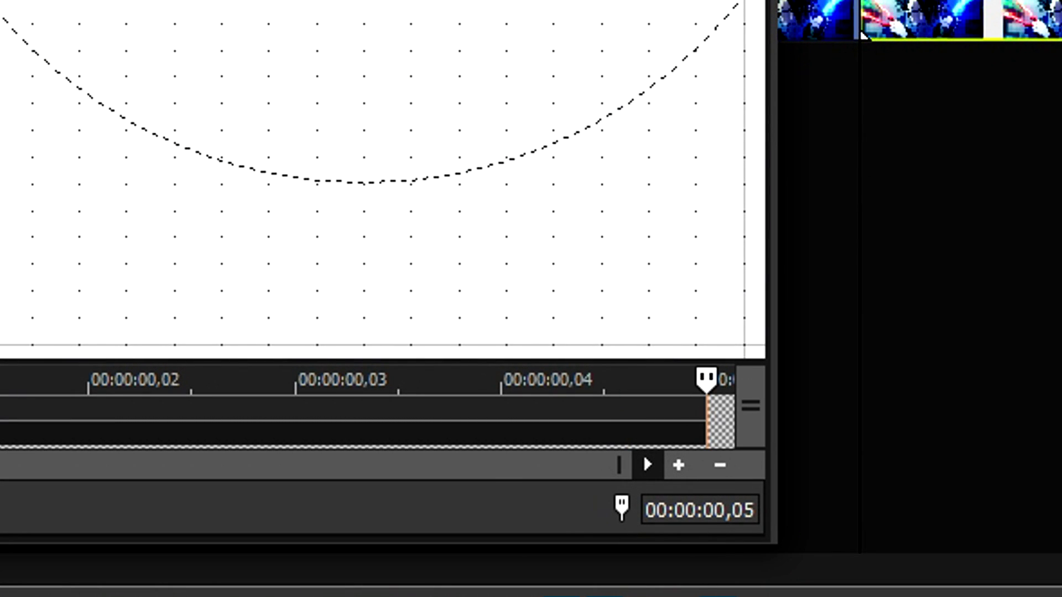
pyautogui.scroll(1, 382, 180)
pyautogui.moveTo(873, 90); pyautogui.dragTo(653, 229)
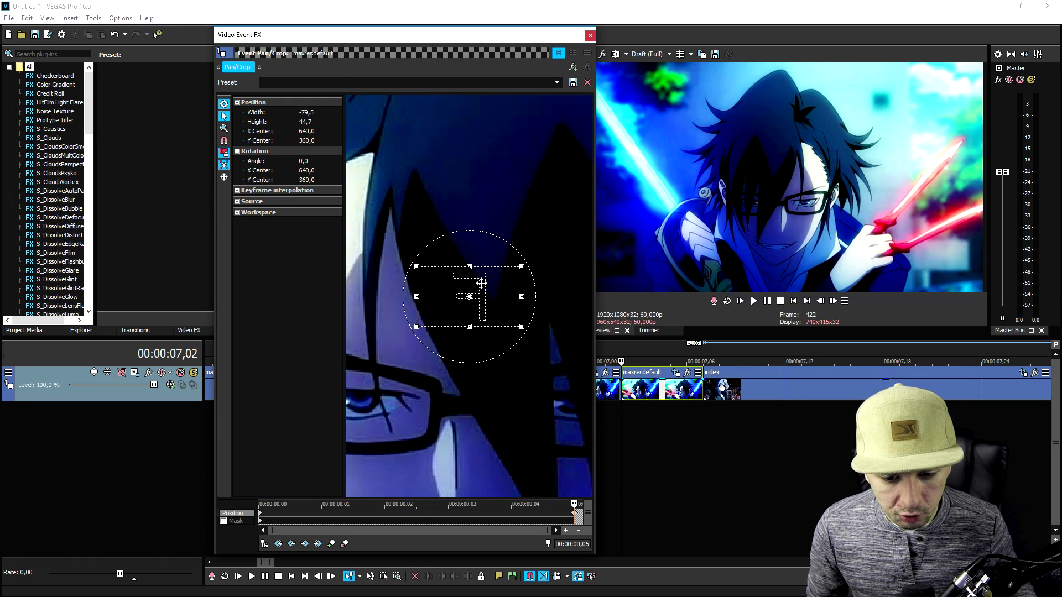
pyautogui.scroll(1, 481, 283)
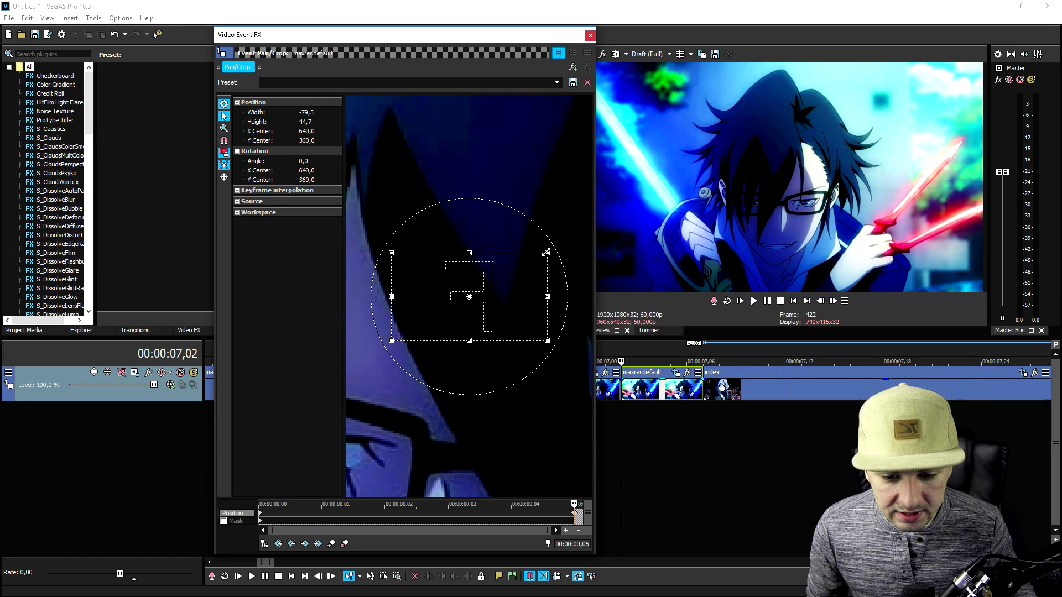
pyautogui.moveTo(548, 252); pyautogui.dragTo(518, 259)
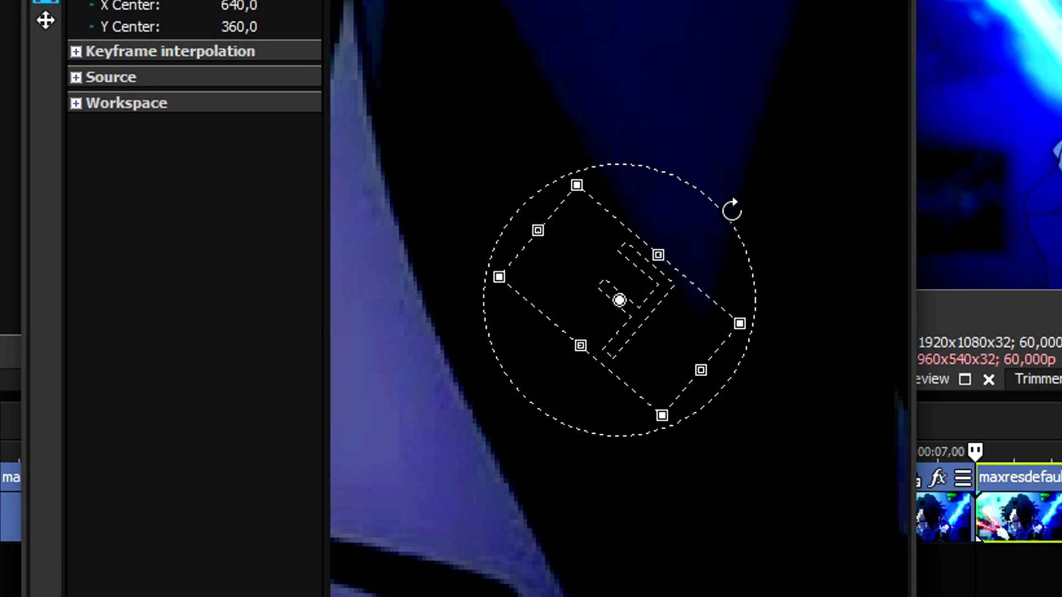
pyautogui.moveTo(732, 210); pyautogui.dragTo(685, 182)
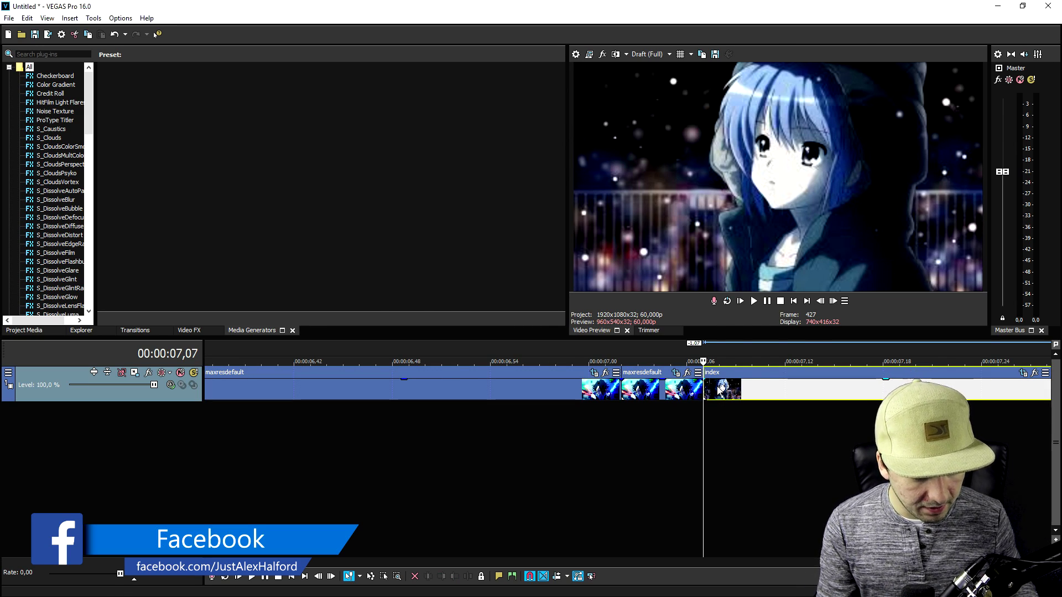
# - Split the index clip at 00:00:07,12, five frames after its start
pyautogui.click(718, 387)
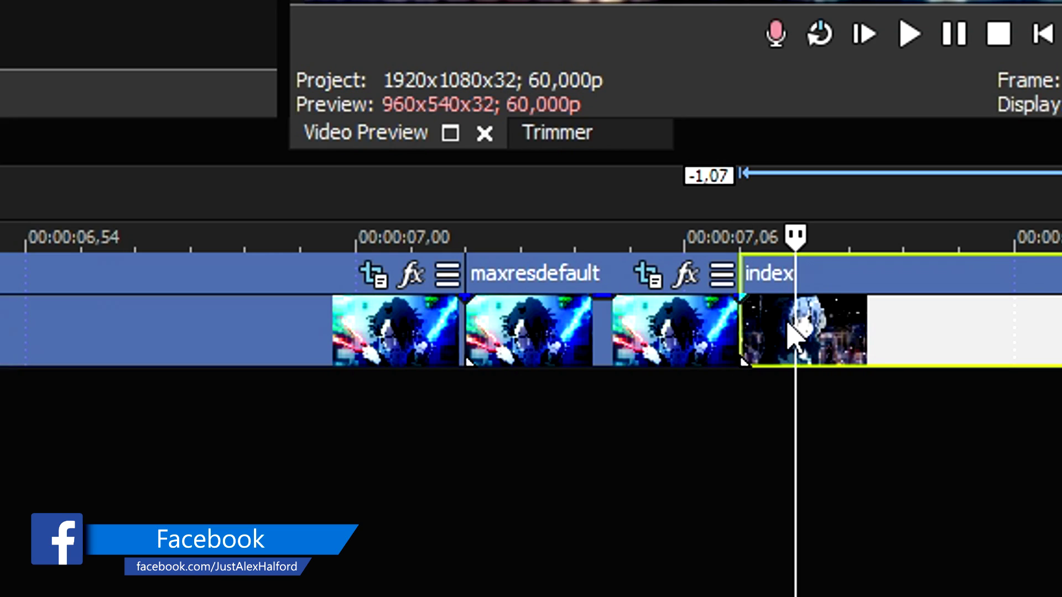
pyautogui.press('Right')
pyautogui.press('Right')
pyautogui.press('Right')
pyautogui.press('Right')
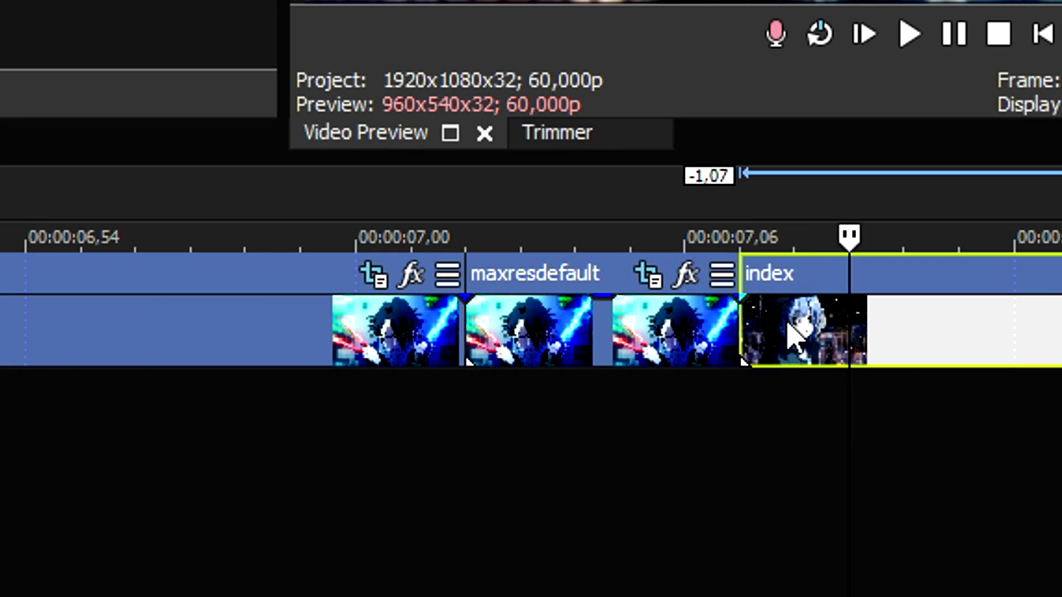
pyautogui.press('s')
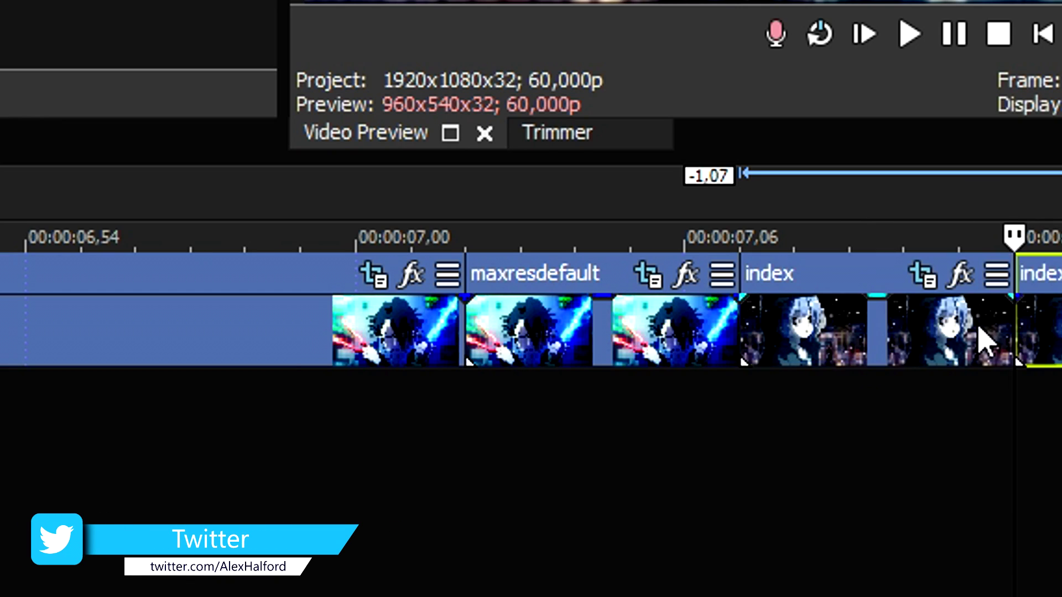
# - In the short index piece's pan/crop, shrink the crop frame at its first frame to about 19,4 × 10,9 and rotate it a full turn
pyautogui.scroll(3, 932, 396)
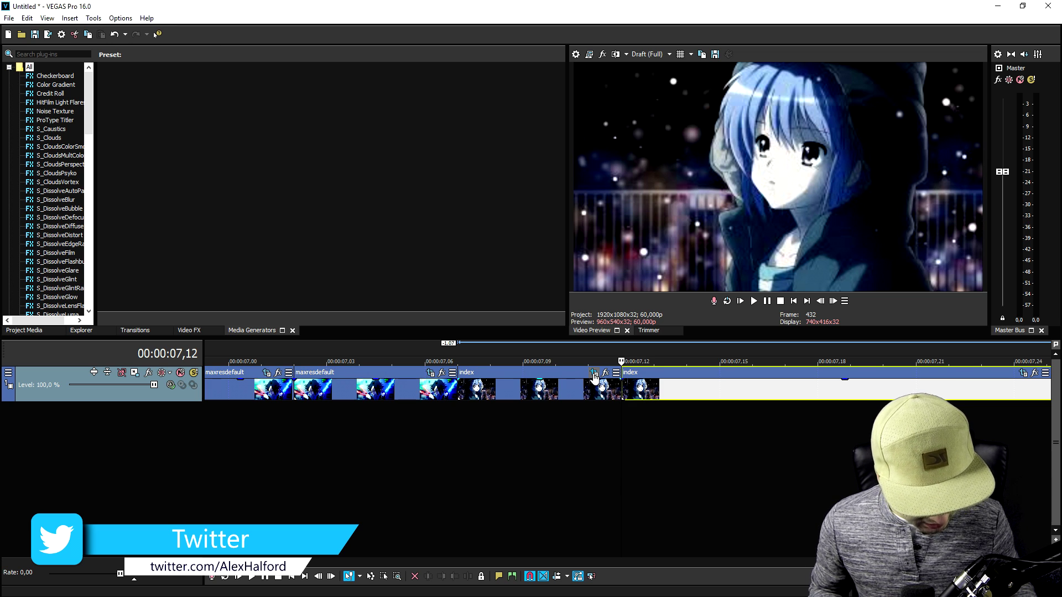
pyautogui.click(371, 273)
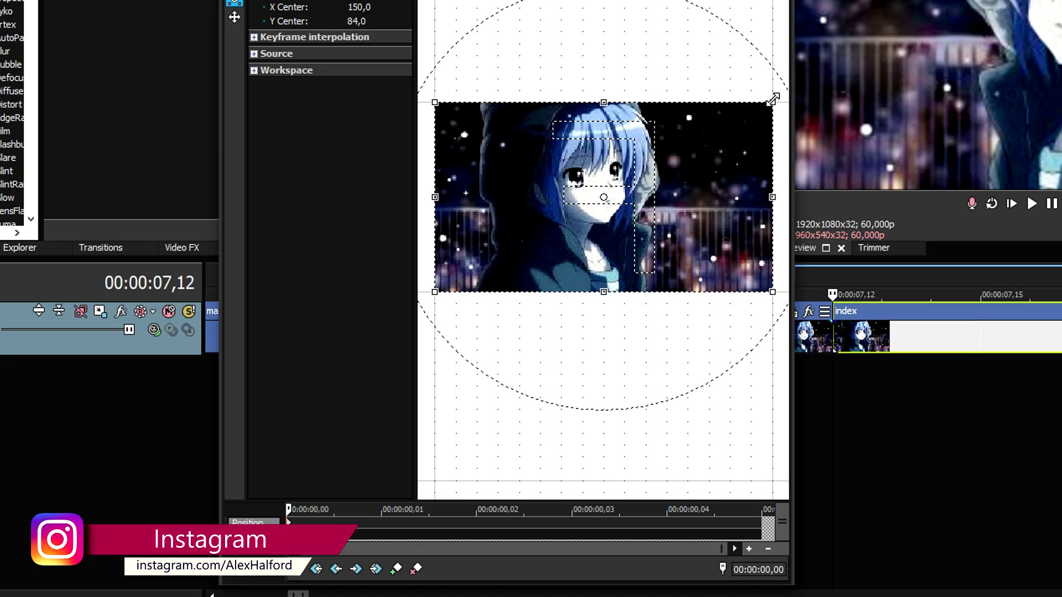
pyautogui.moveTo(581, 233); pyautogui.dragTo(490, 285)
pyautogui.scroll(3, 496, 295)
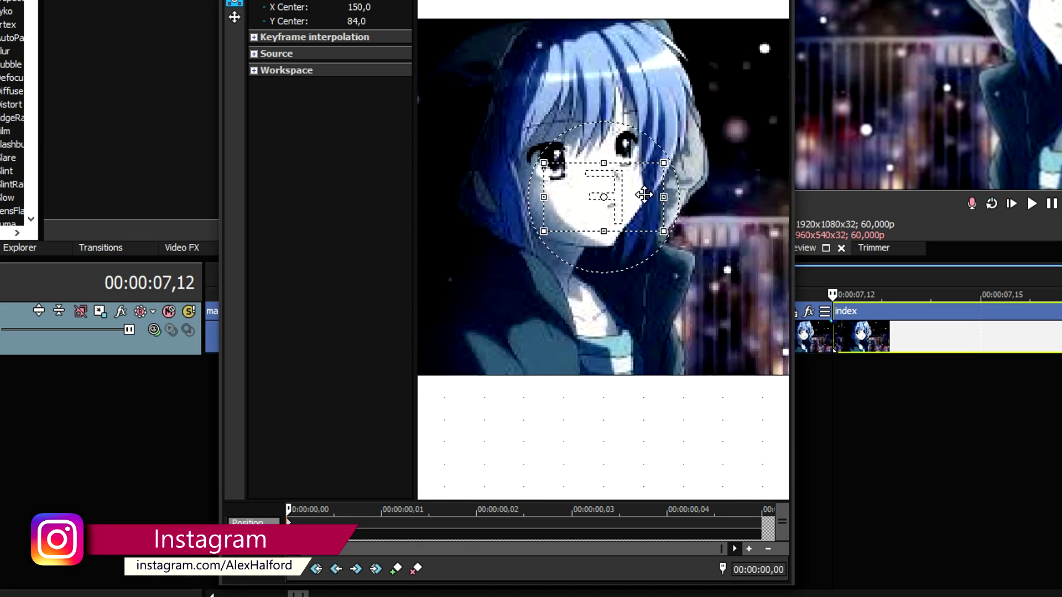
pyautogui.scroll(3, 644, 195)
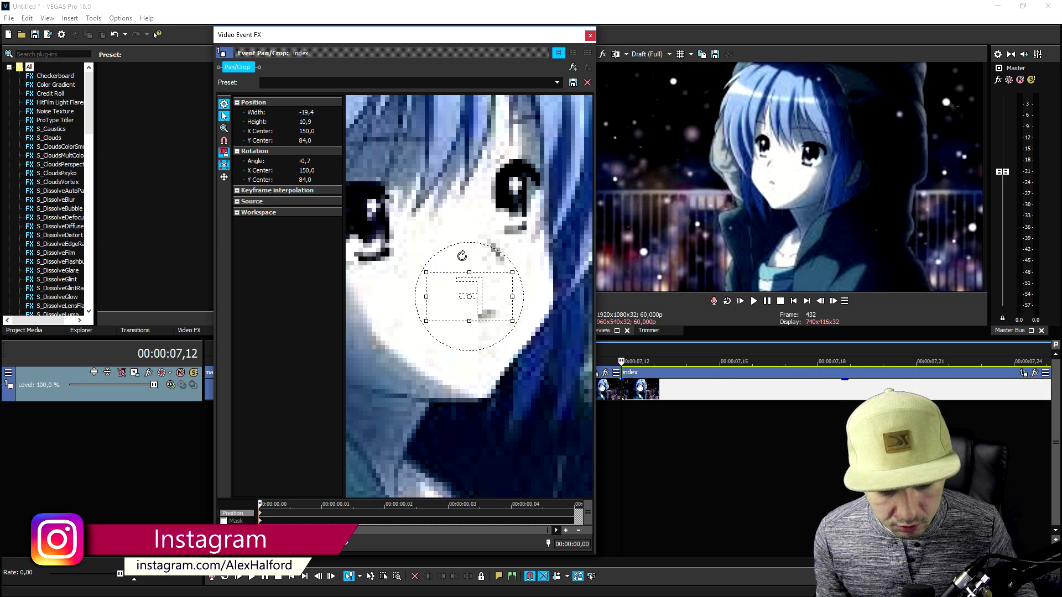
pyautogui.moveTo(593, 135); pyautogui.dragTo(687, 209)
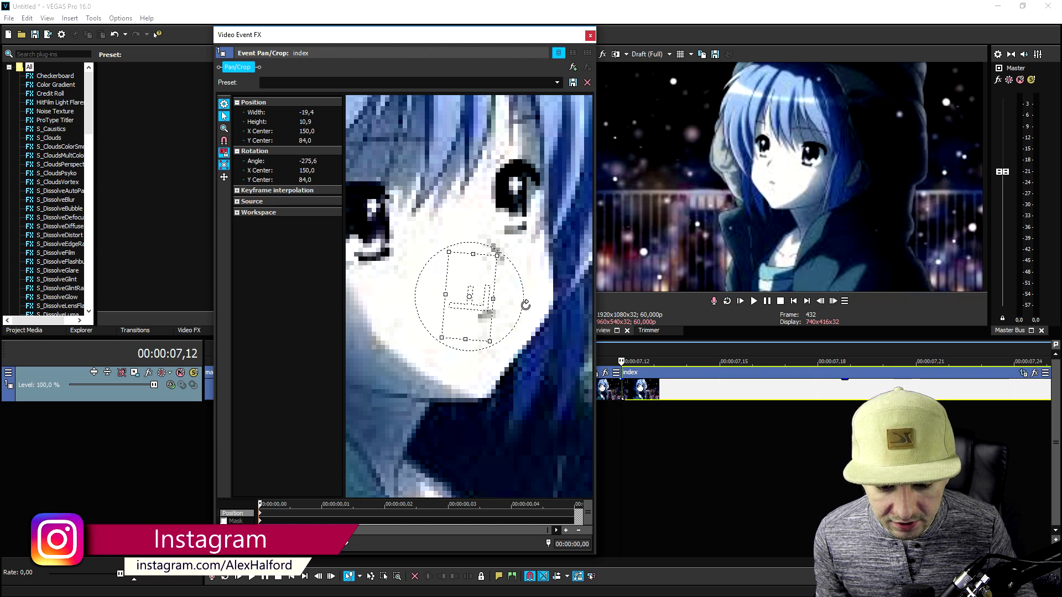
pyautogui.moveTo(526, 304); pyautogui.dragTo(486, 254)
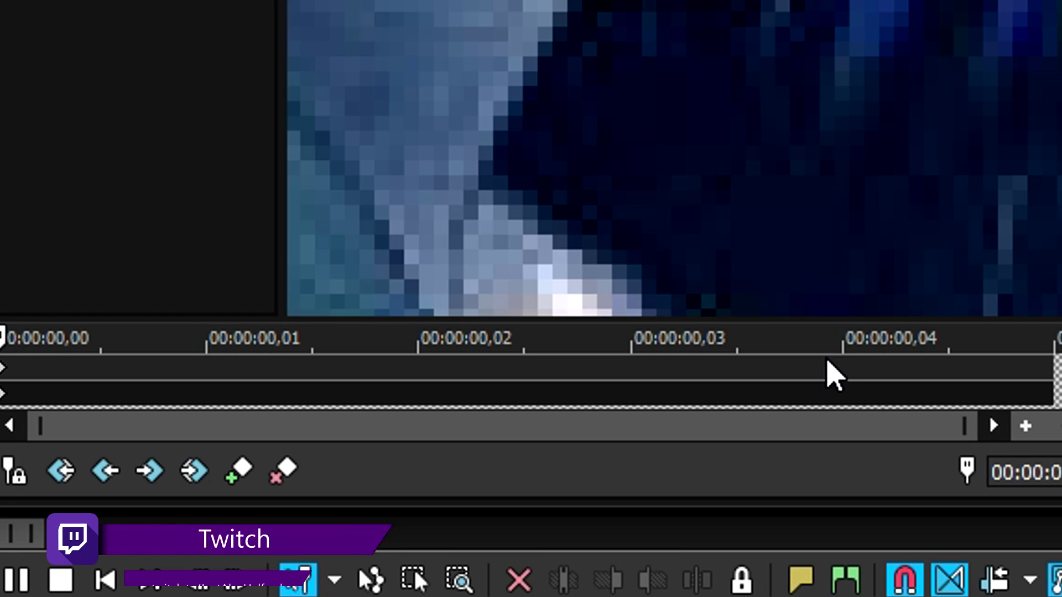
# - Restore the short index piece's crop frame at 00:00:00,05 and preview the spin-zoom transition
pyautogui.moveTo(530, 514); pyautogui.dragTo(575, 514)
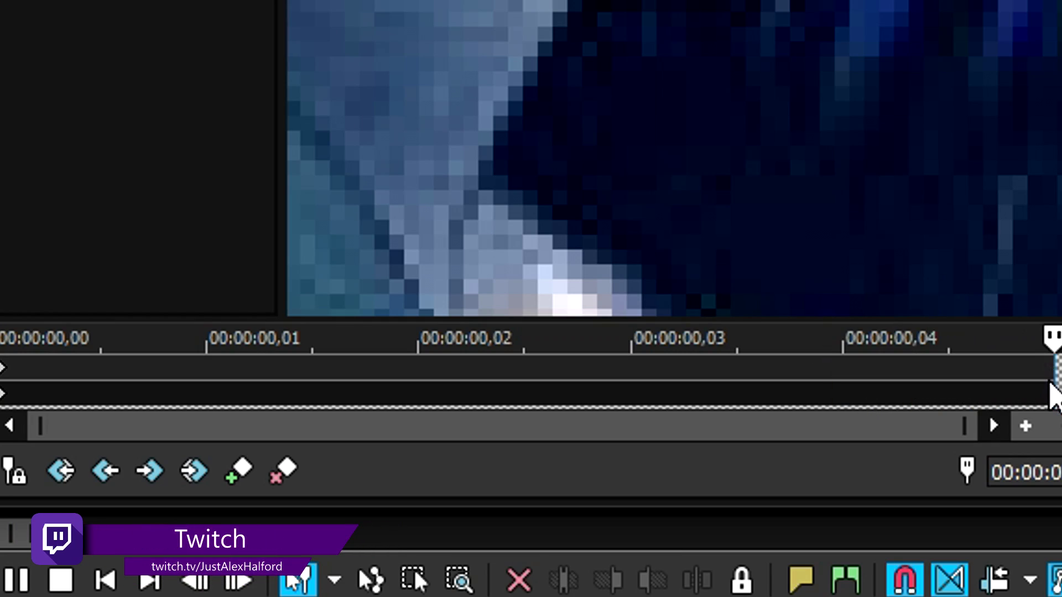
pyautogui.rightClick(383, 213)
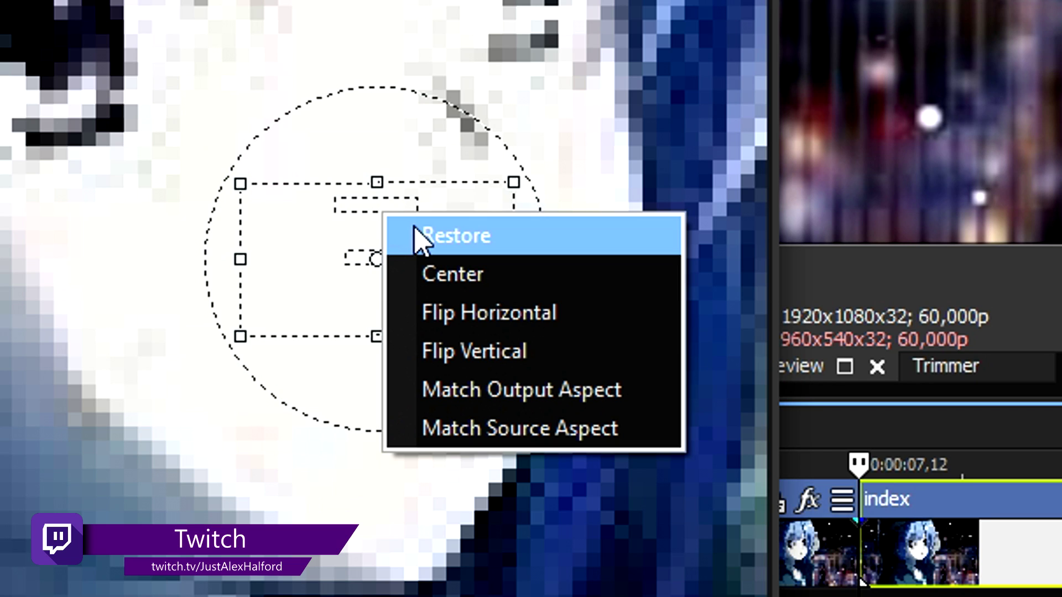
pyautogui.click(421, 236)
pyautogui.click(586, 48)
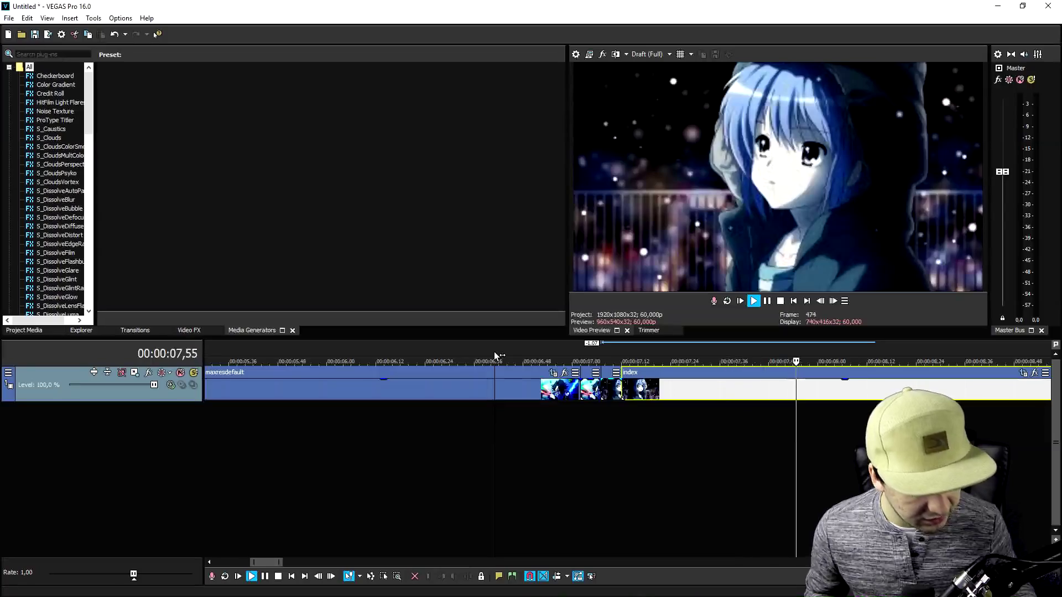
pyautogui.press('space')
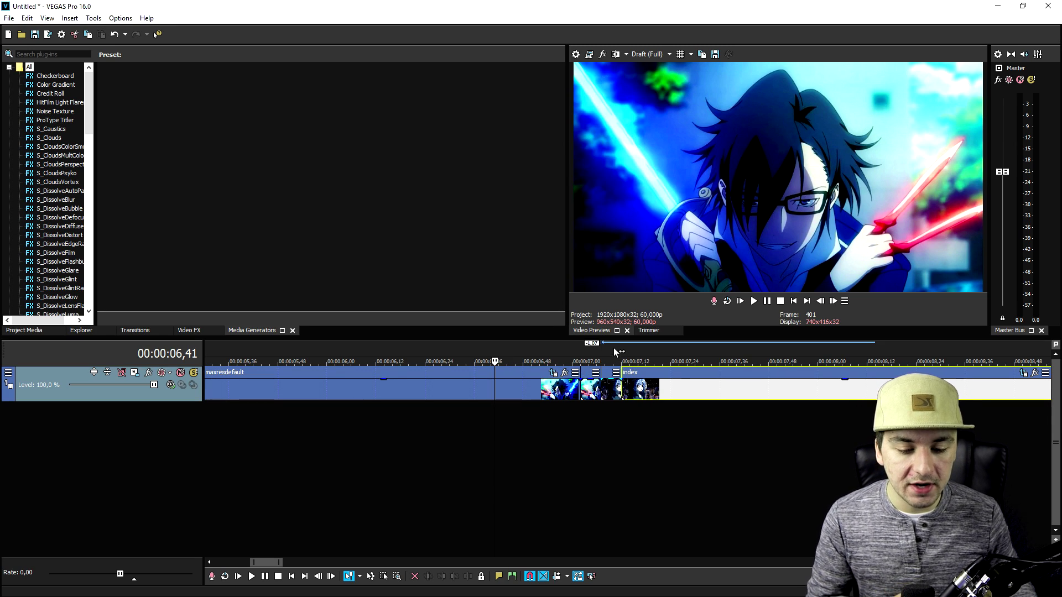
# - Delete the two five-frame pieces around the cut and move the remaining index clip against the end of maxresdefault
pyautogui.click(605, 390)
pyautogui.press('Delete')
pyautogui.click(593, 390)
pyautogui.press('Delete')
pyautogui.moveTo(646, 394); pyautogui.dragTo(606, 393)
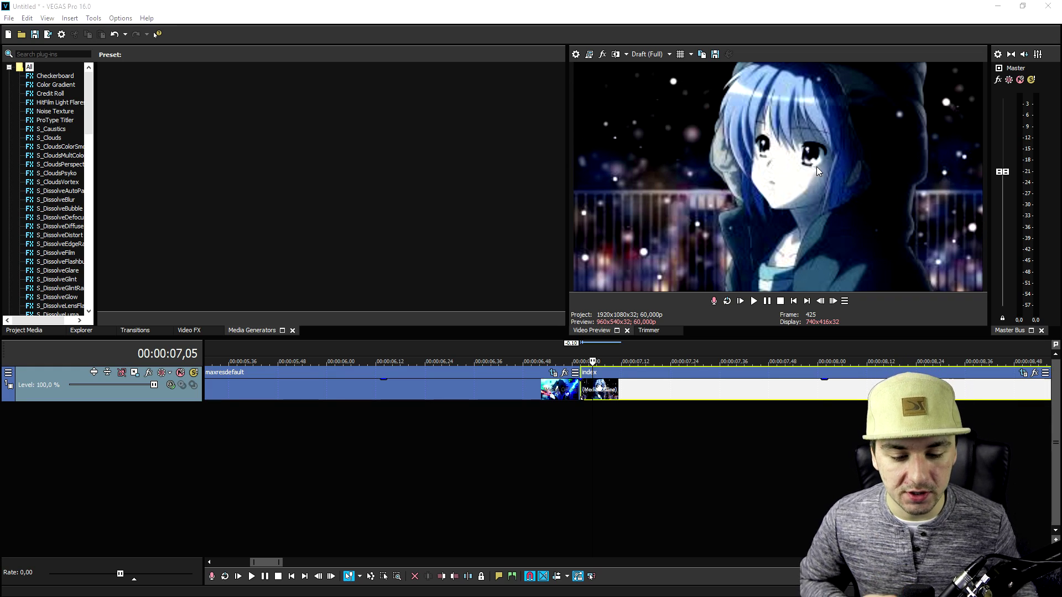
# - Overlap the start of the index clip with the end of maxresdefault to create a 0,19 crossfade
pyautogui.click(602, 389)
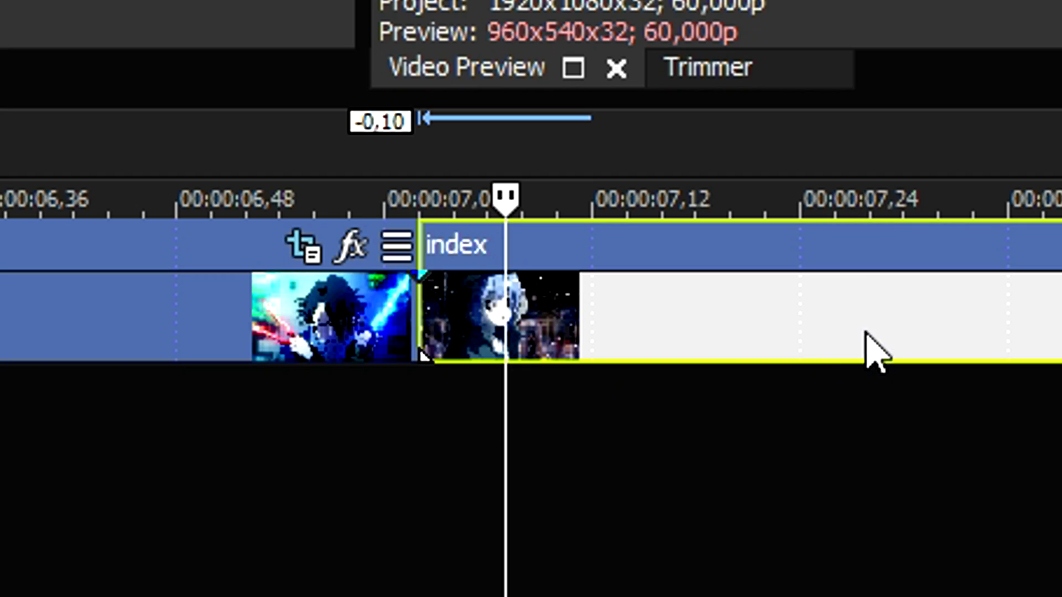
pyautogui.moveTo(660, 397); pyautogui.dragTo(594, 393)
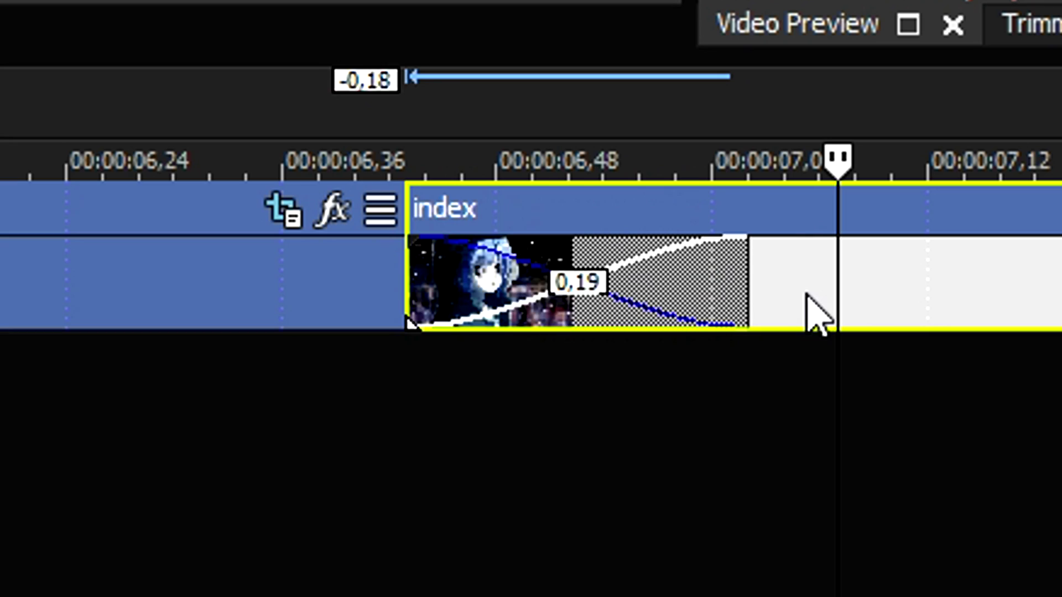
# - Extend the overlap between maxresdefault and index to 0,26 and apply the default BCC Swish Pan transition to it
pyautogui.moveTo(810, 310); pyautogui.dragTo(685, 308)
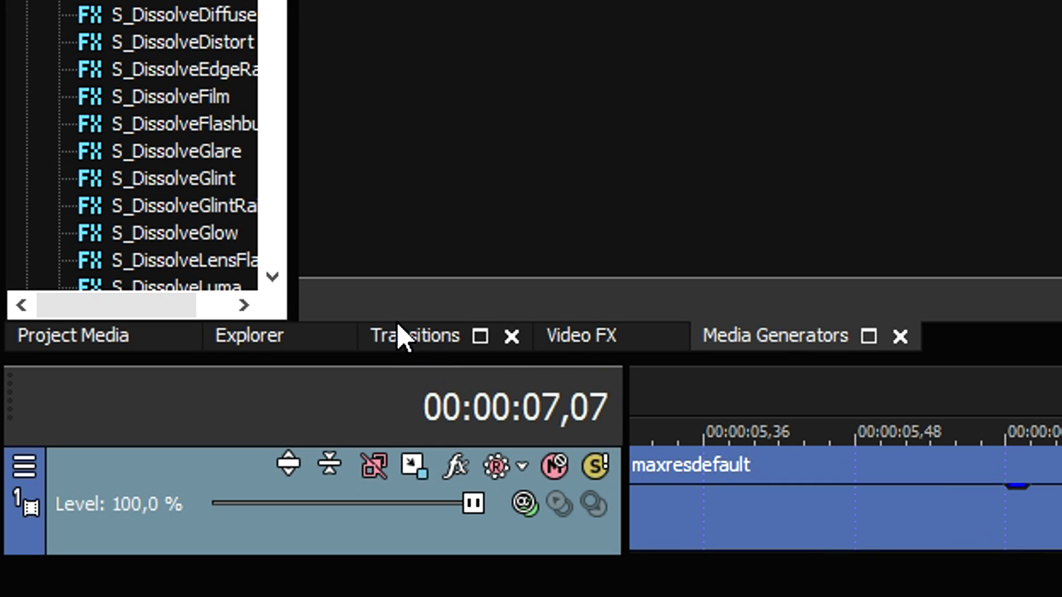
pyautogui.click(130, 333)
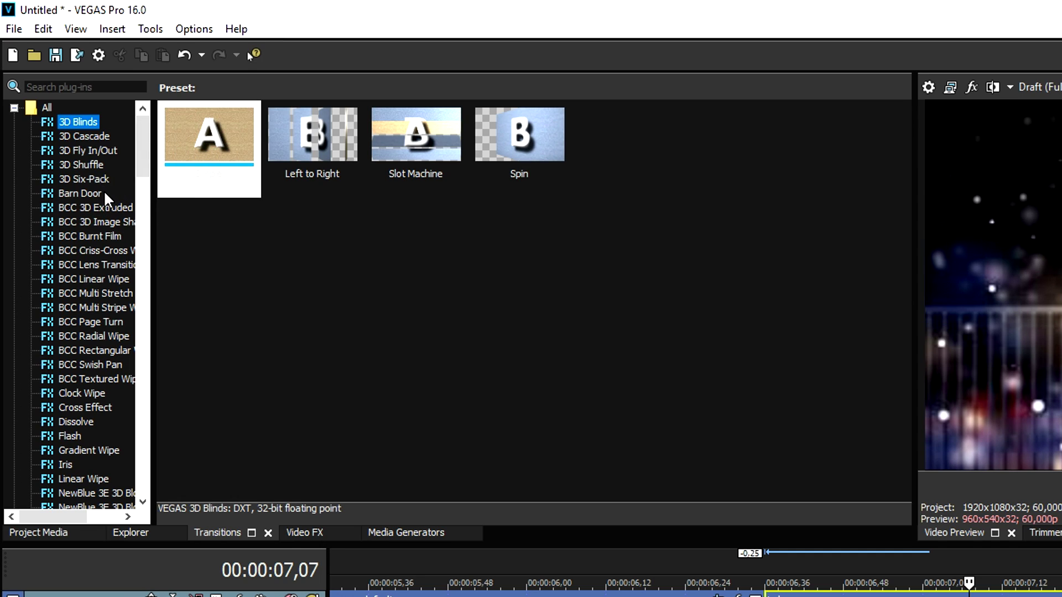
pyautogui.click(99, 368)
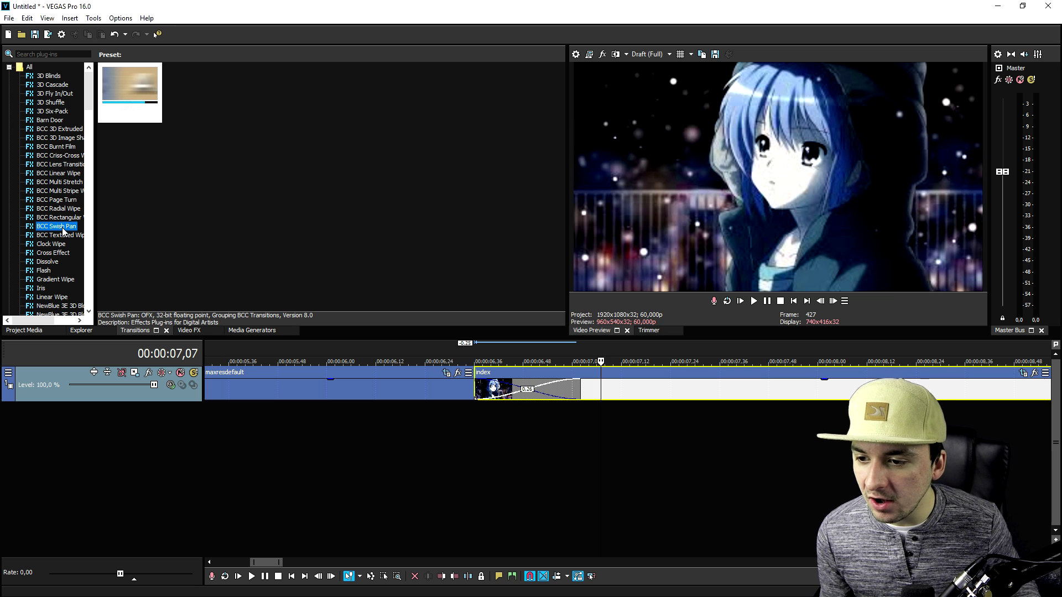
pyautogui.moveTo(195, 114); pyautogui.dragTo(625, 325)
pyautogui.moveTo(389, 201); pyautogui.dragTo(539, 390)
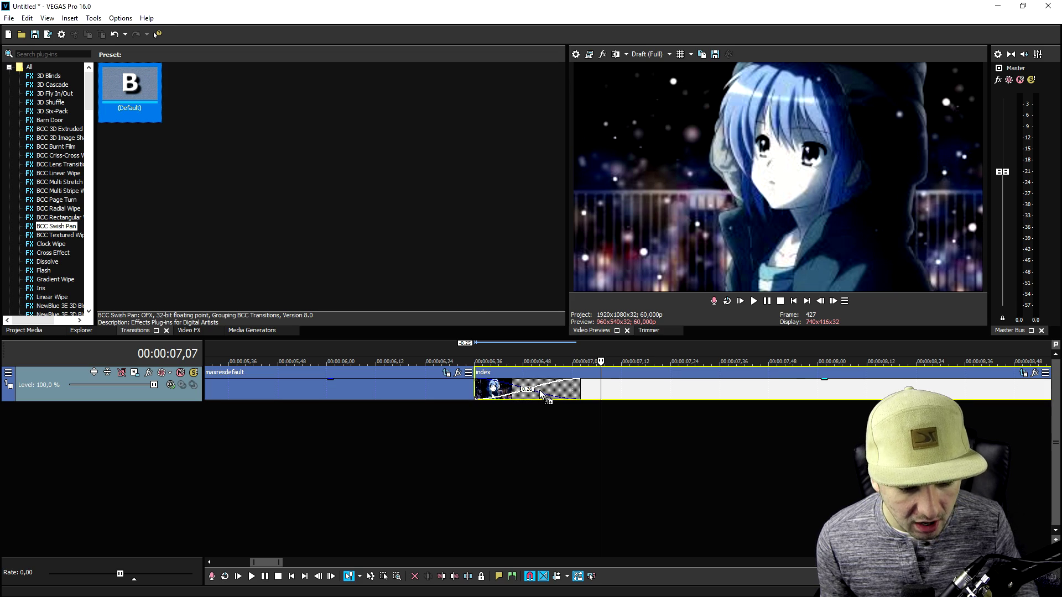
pyautogui.click(590, 36)
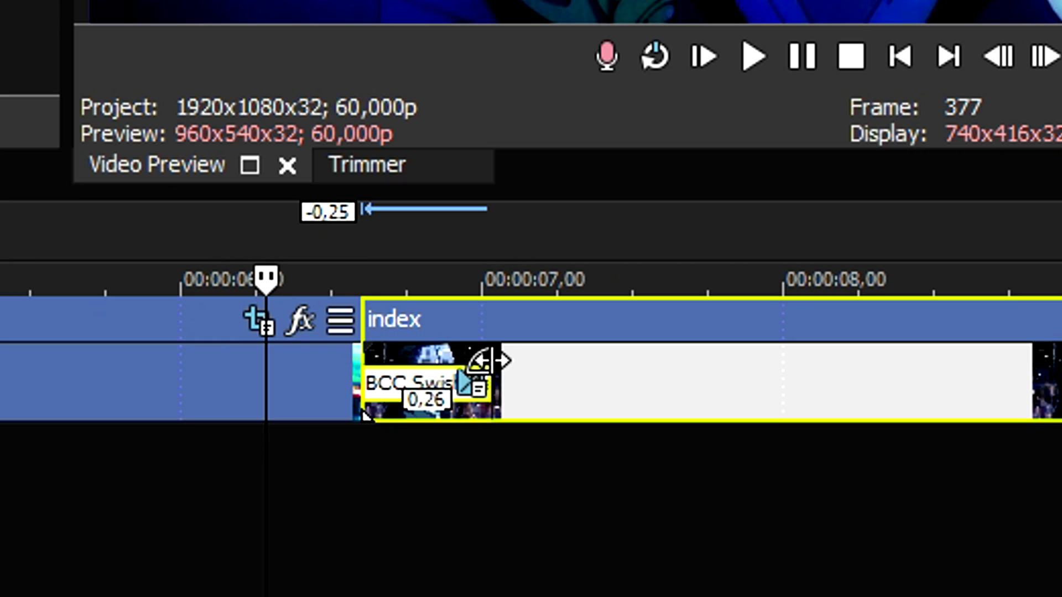
# - Lengthen the BCC Swish Pan transition to 1,19, shorten it to 0,53, and reduce it further to about 0,15
pyautogui.moveTo(680, 385); pyautogui.dragTo(756, 370)
pyautogui.click(348, 231)
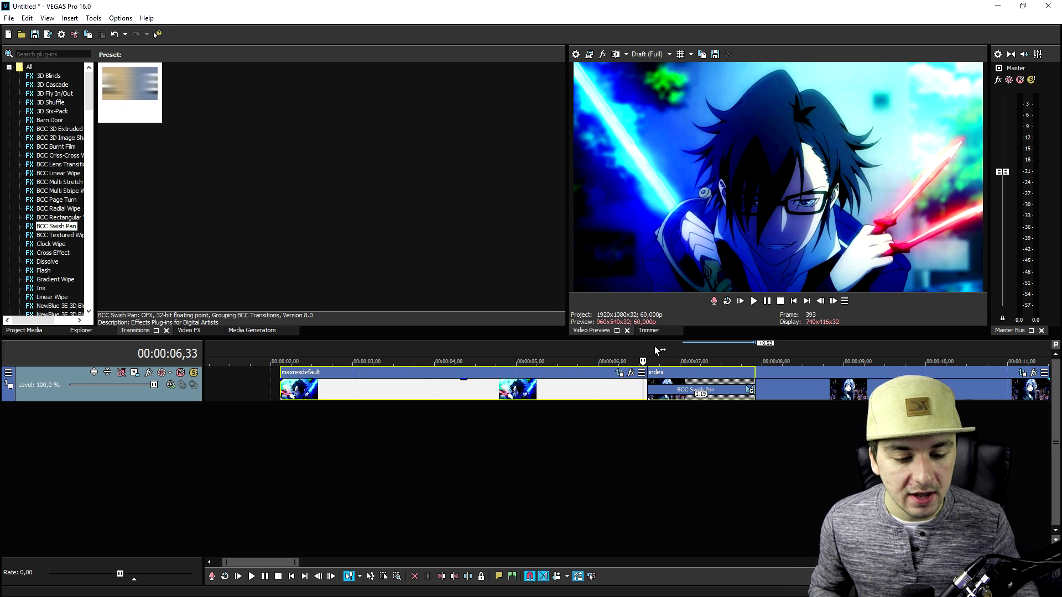
pyautogui.moveTo(755, 397); pyautogui.dragTo(719, 398)
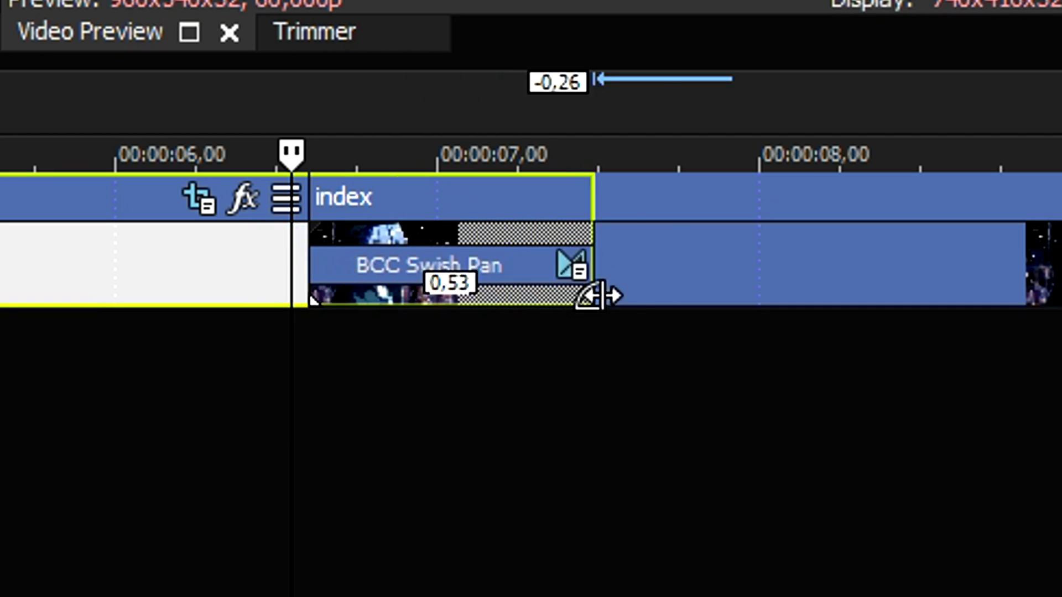
pyautogui.moveTo(599, 296); pyautogui.dragTo(925, 304)
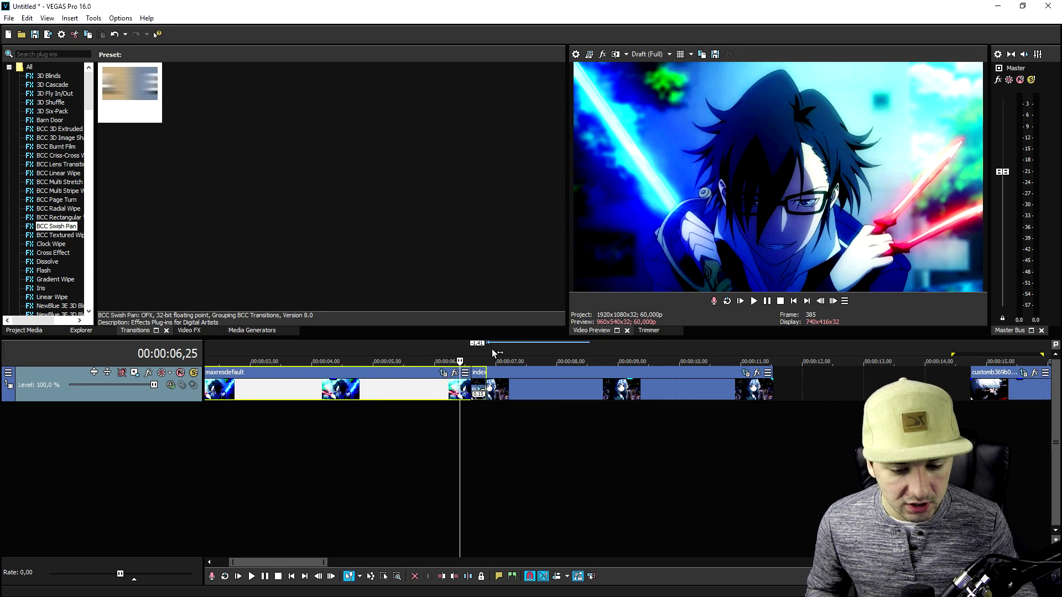
# - Move the index clip against the end of maxresdefault without overlap and place the playhead on the cut at 00:00:06,51
pyautogui.scroll(3, 666, 410)
pyautogui.moveTo(702, 392); pyautogui.dragTo(715, 393)
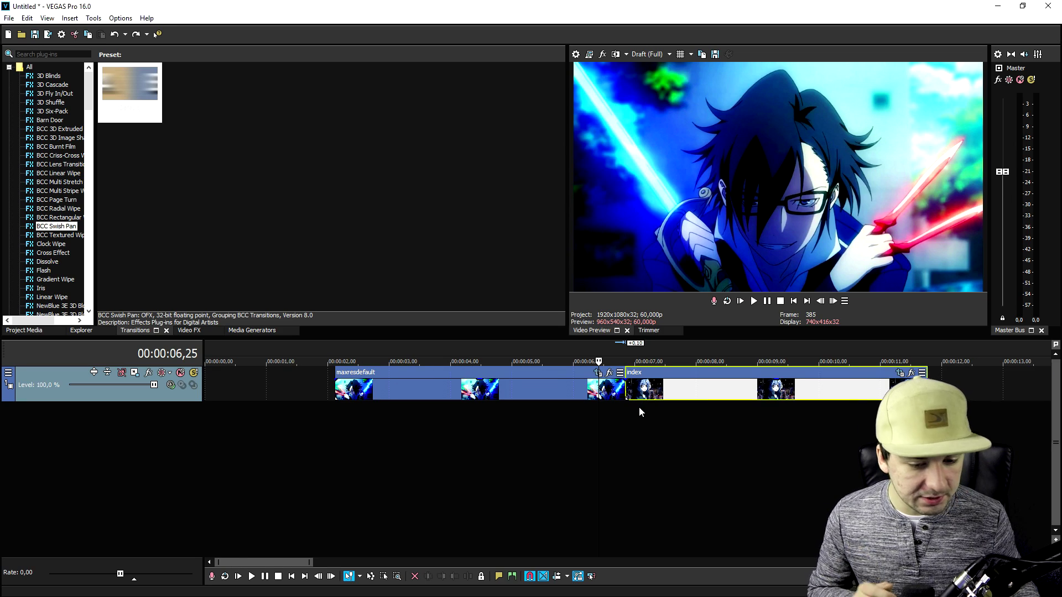
pyautogui.scroll(4, 642, 406)
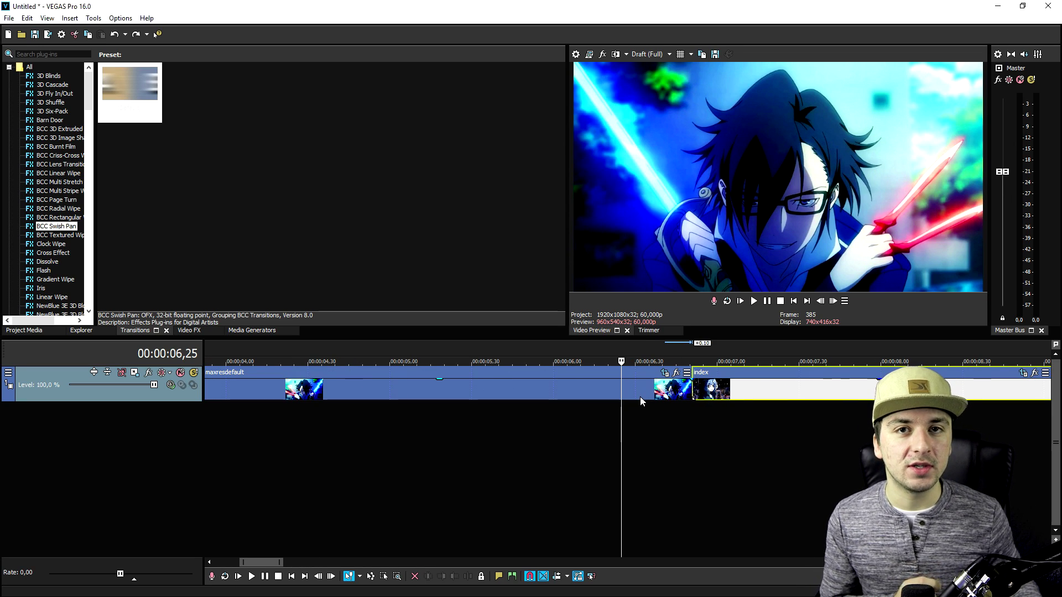
pyautogui.scroll(2, 692, 394)
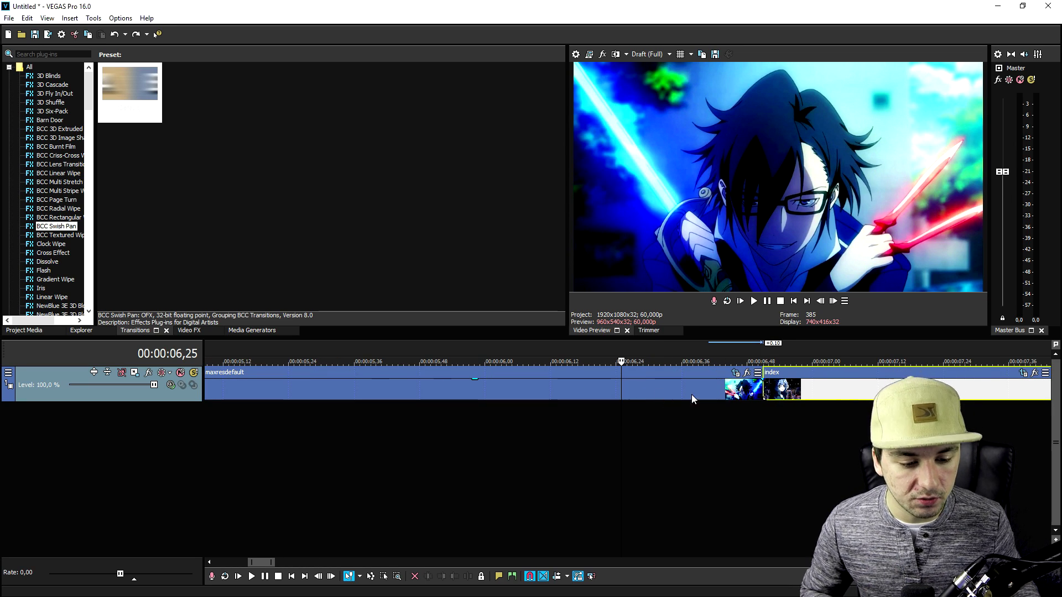
pyautogui.click(764, 394)
pyautogui.scroll(4, 713, 403)
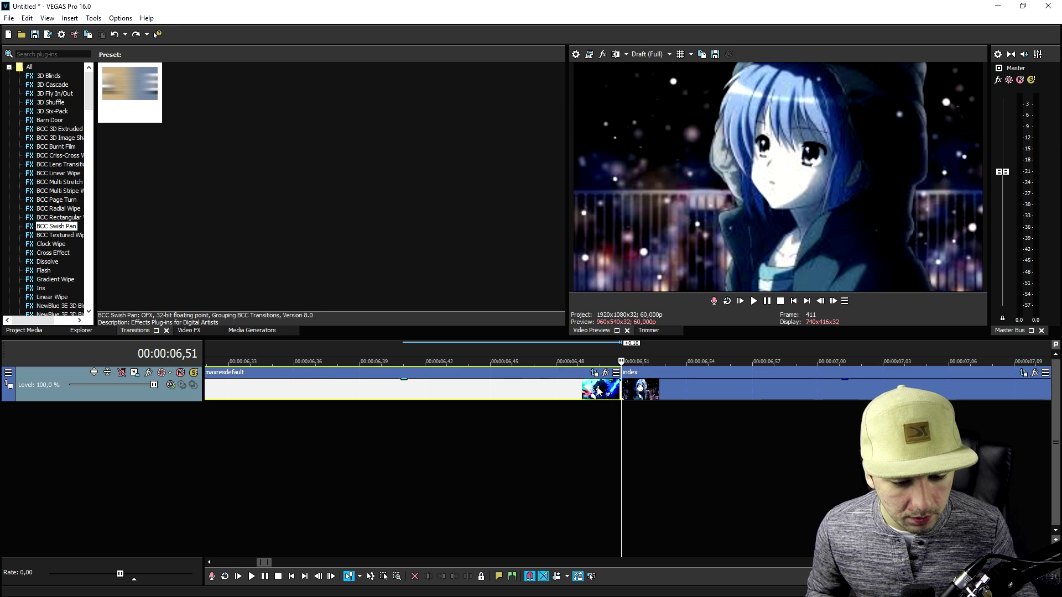
# - Split the maxresdefault clip three frames before the cut, at 00:00:06,48
pyautogui.press('Left')
pyautogui.scroll(3, 722, 412)
pyautogui.press('Right')
pyautogui.scroll(1, 676, 402)
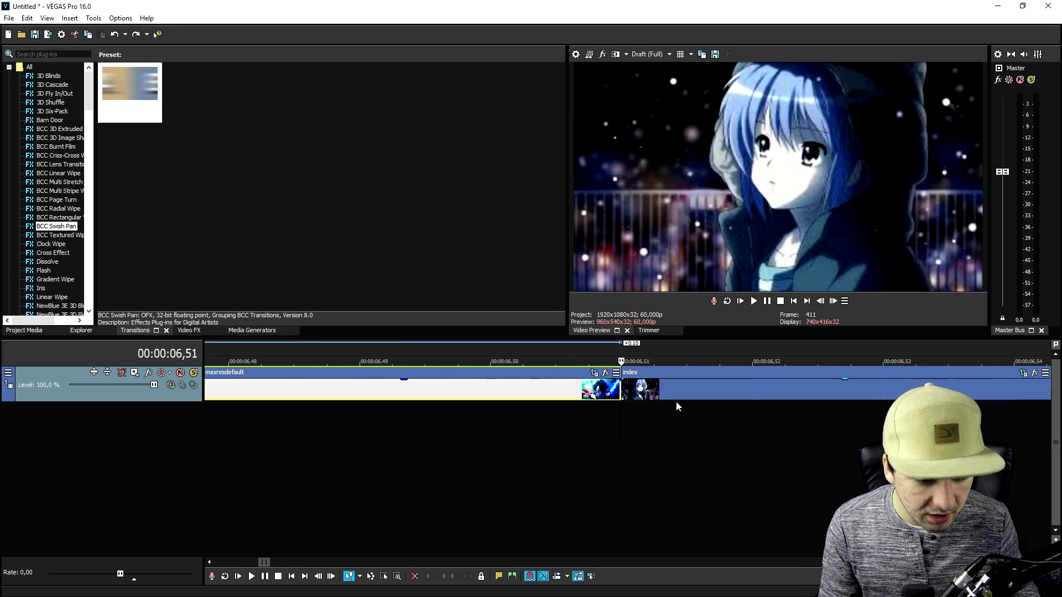
pyautogui.press('Left')
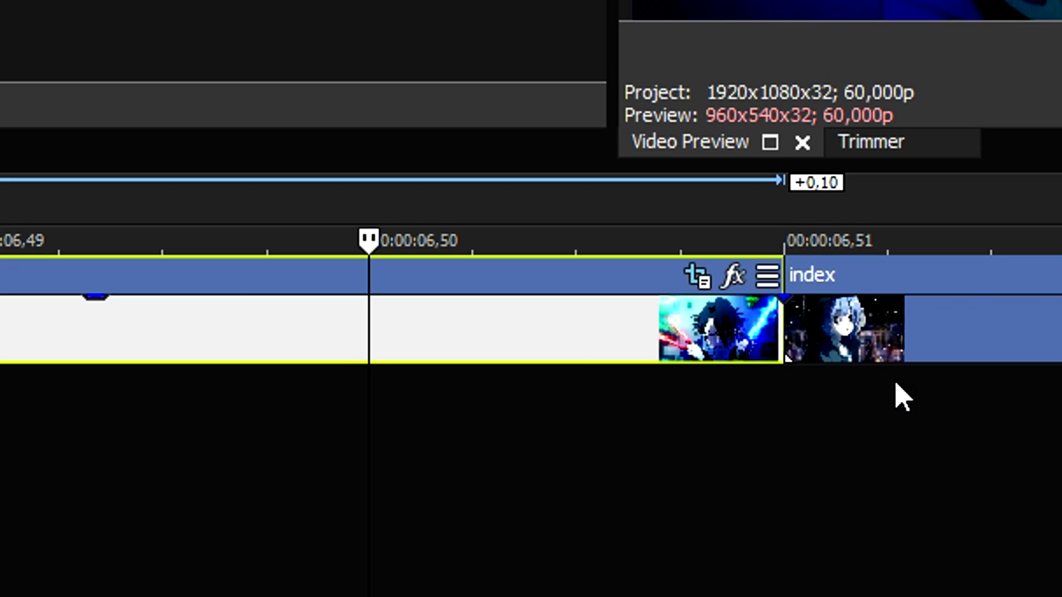
pyautogui.press('Left')
pyautogui.scroll(-3, 901, 391)
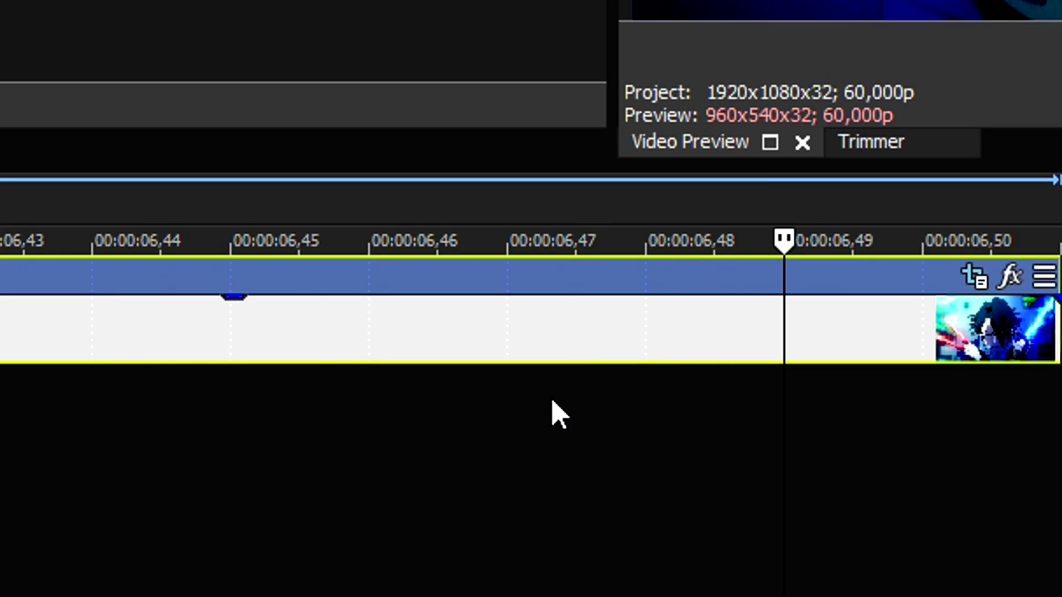
pyautogui.press('Left')
pyautogui.scroll(-2, 571, 414)
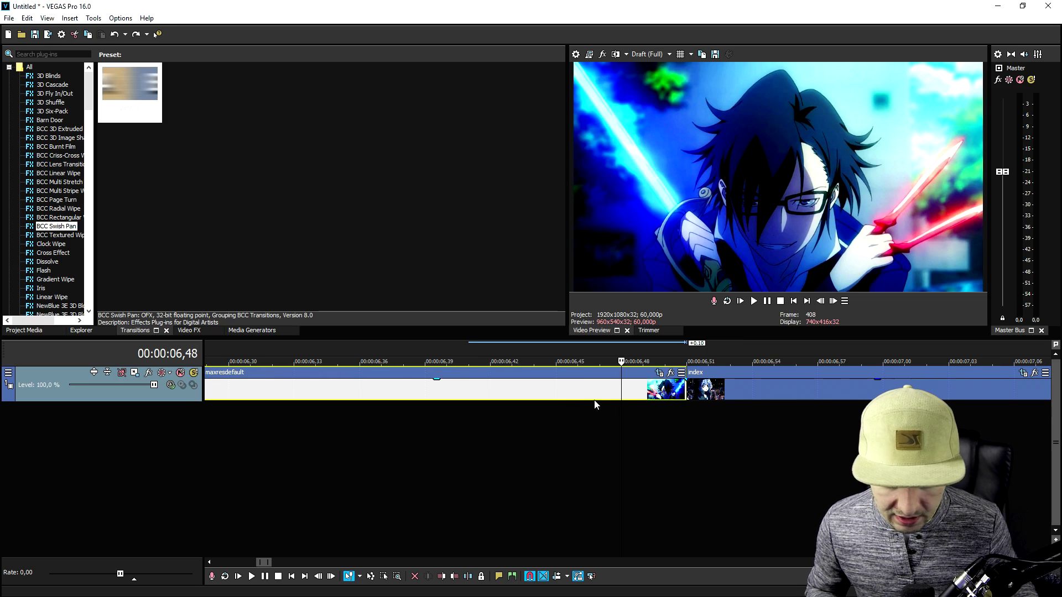
pyautogui.press('s')
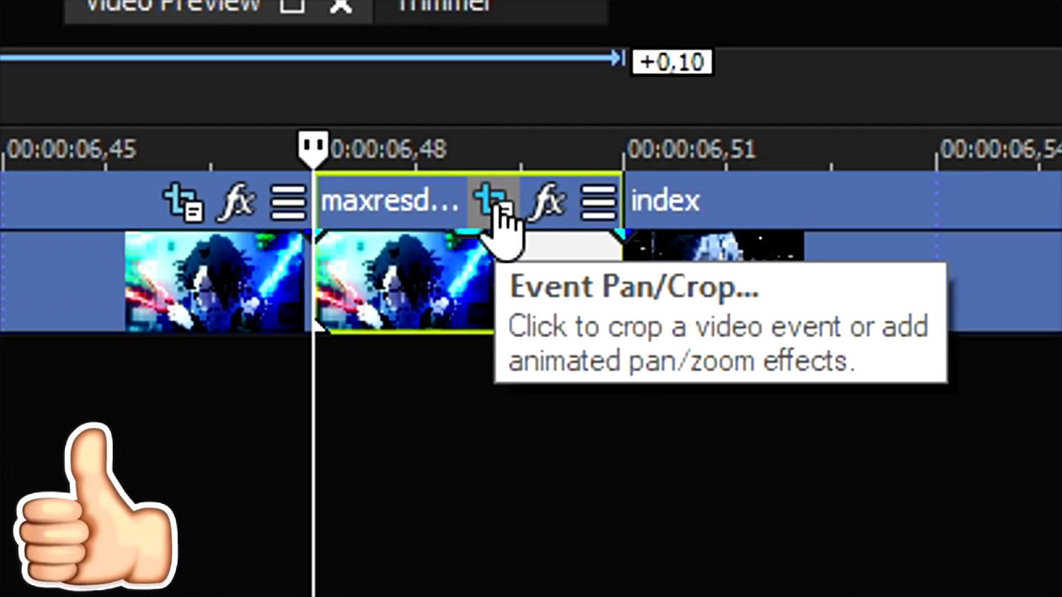
# - In the short maxresdefault piece's pan/crop, shrink the crop frame slightly at its last frame for a small zoom-in
pyautogui.click(498, 209)
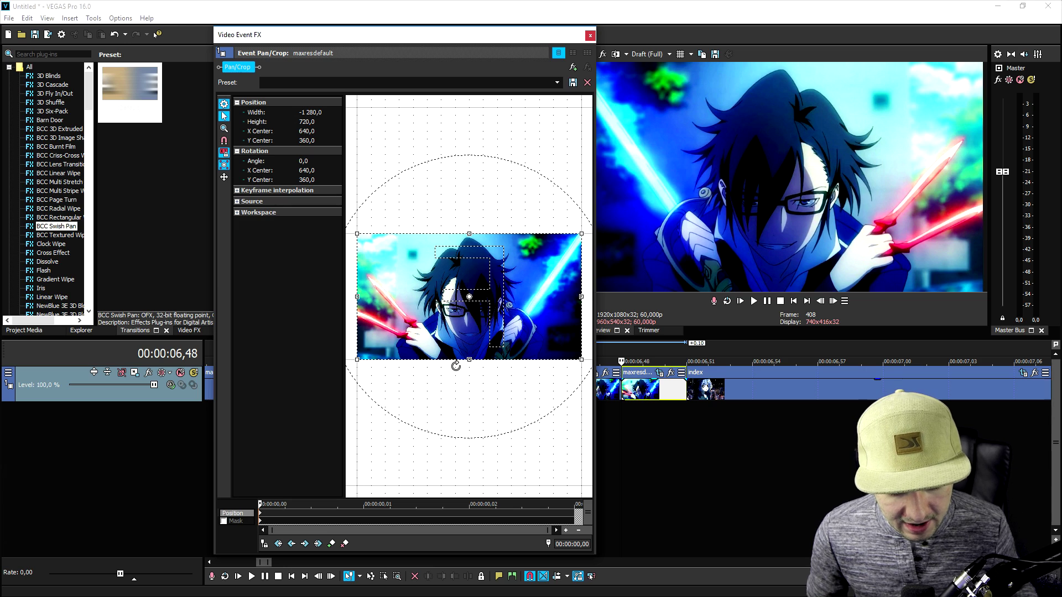
pyautogui.click(473, 513)
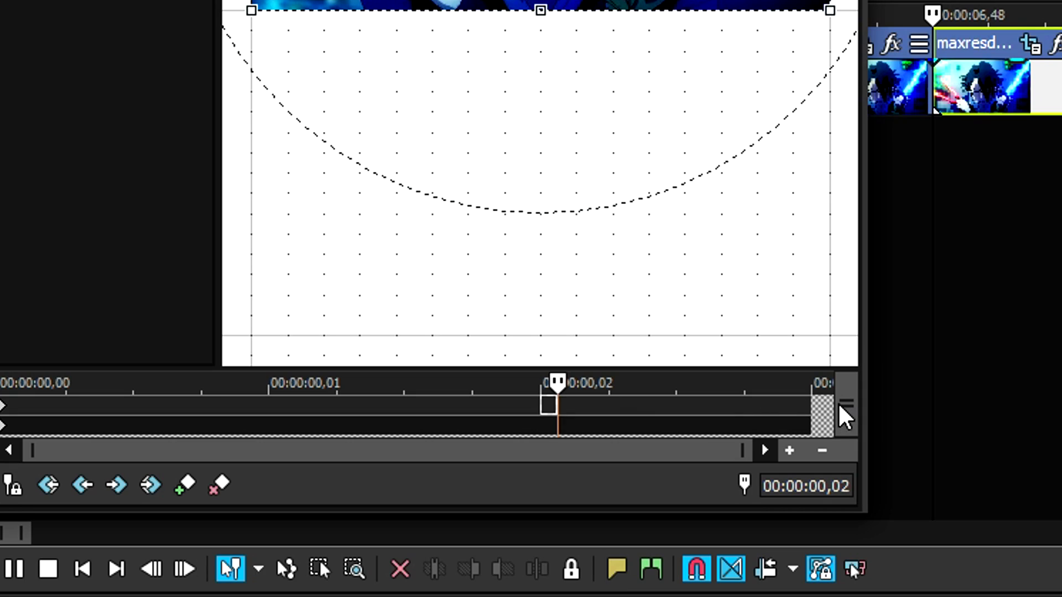
pyautogui.click(578, 517)
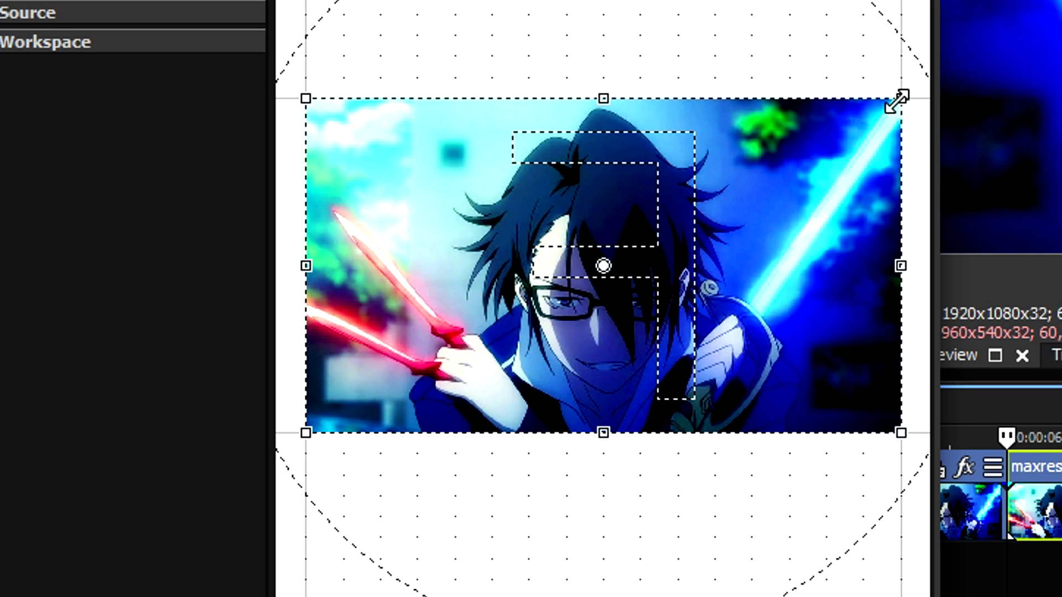
pyautogui.moveTo(897, 101); pyautogui.dragTo(855, 113)
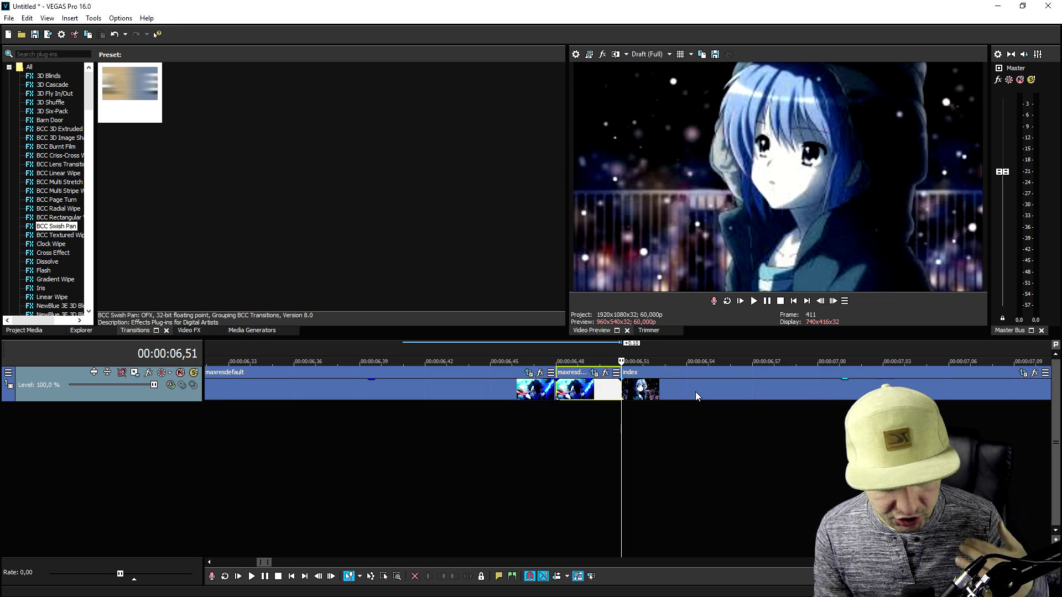
# - Split the index clip three frames after the cut, at 00:00:06,54
pyautogui.press('Right')
pyautogui.press('Right')
pyautogui.press('Right')
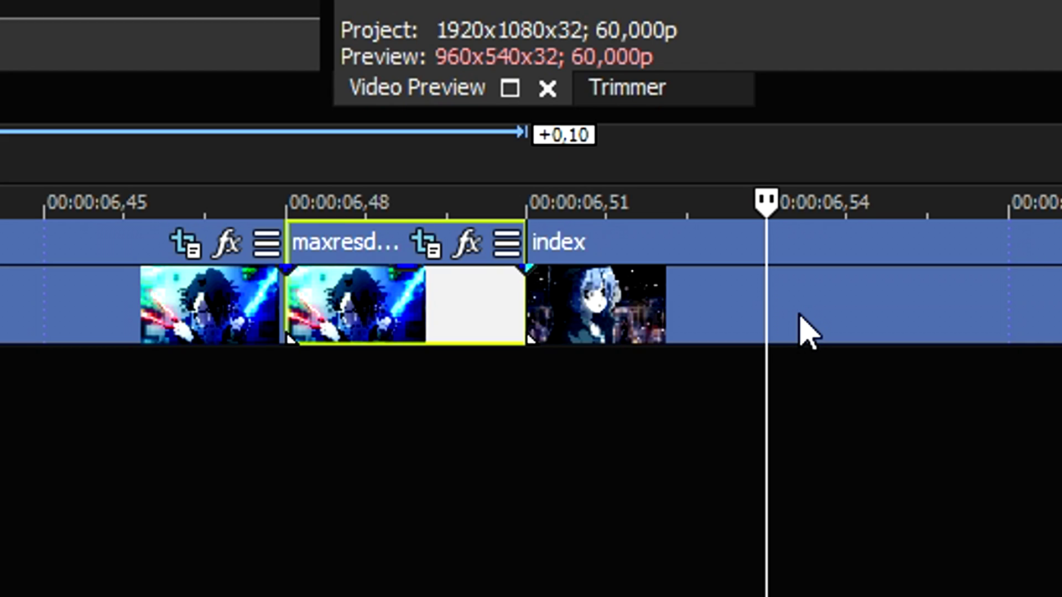
pyautogui.press('s')
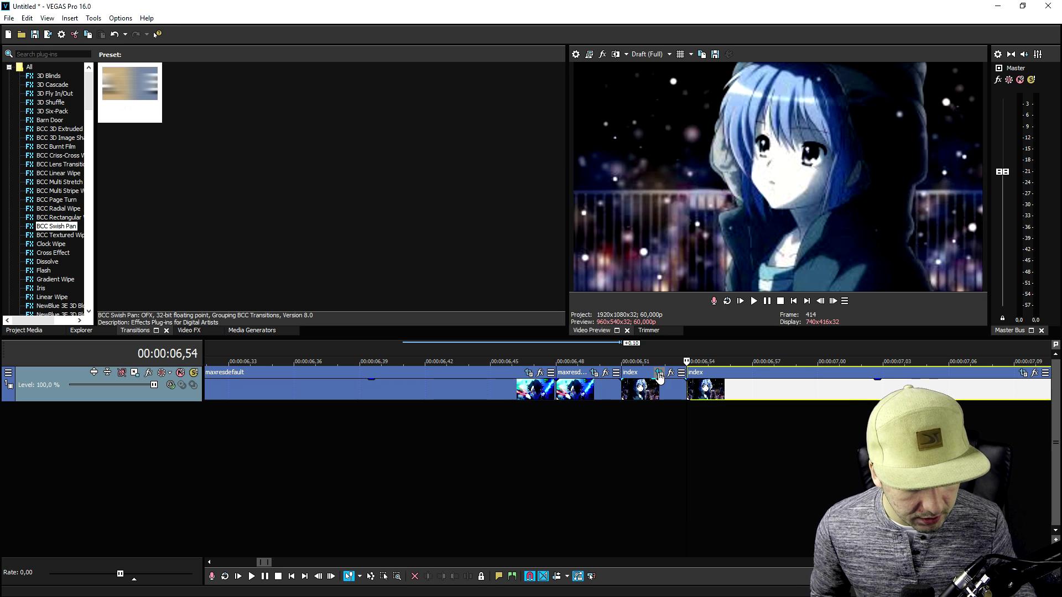
# - In the short index piece's pan/crop, shrink the crop frame slightly at its first frame and restore it at the last frame
pyautogui.click(667, 244)
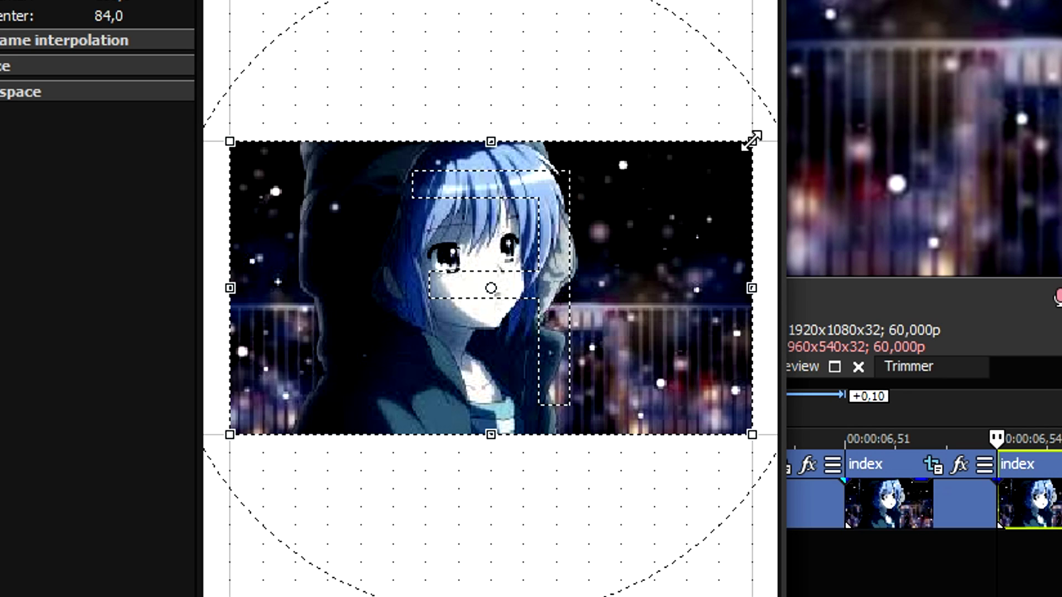
pyautogui.moveTo(577, 237); pyautogui.dragTo(557, 244)
pyautogui.click(578, 523)
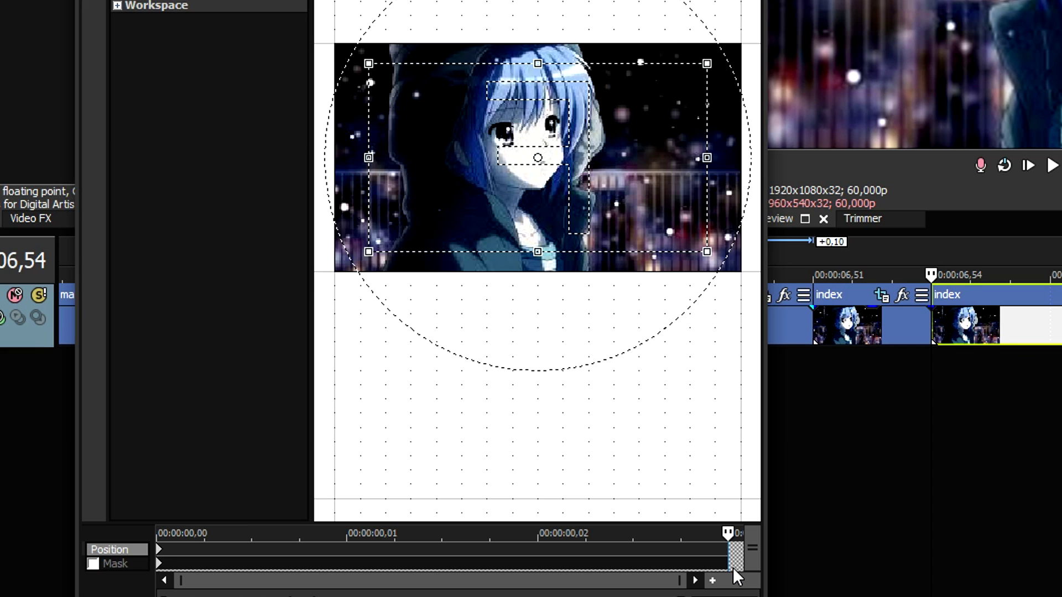
pyautogui.doubleClick(734, 563)
pyautogui.rightClick(587, 158)
pyautogui.click(631, 170)
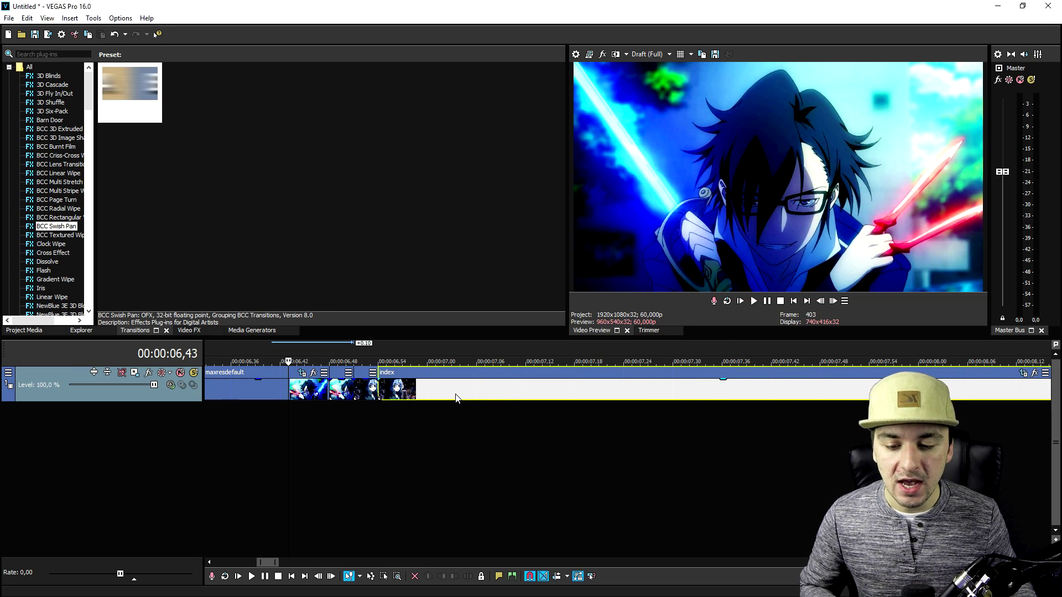
pyautogui.scroll(1, 455, 396)
pyautogui.scroll(-2, 441, 384)
pyautogui.scroll(-1, 442, 387)
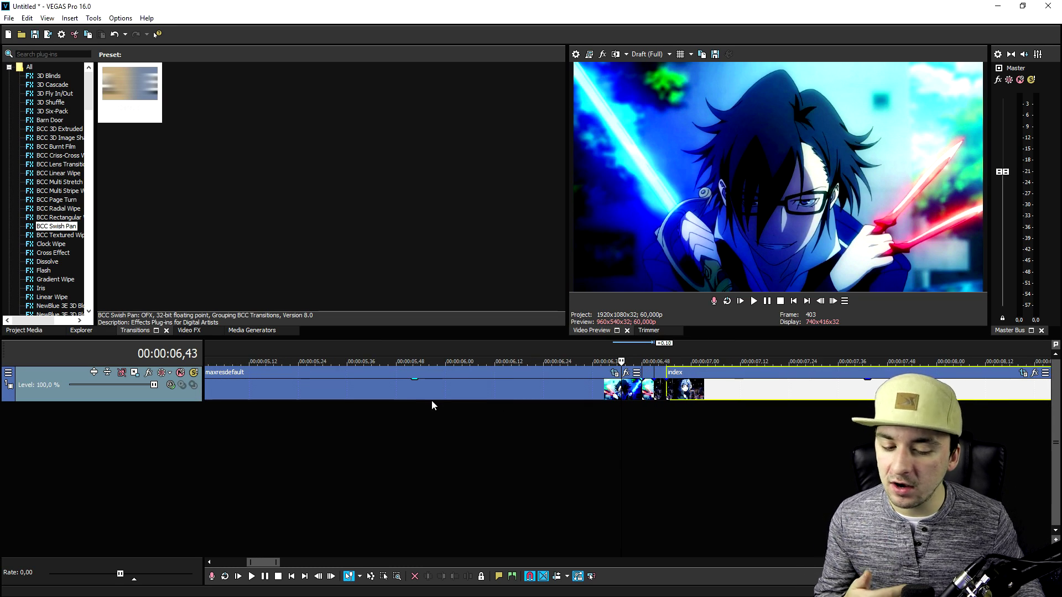